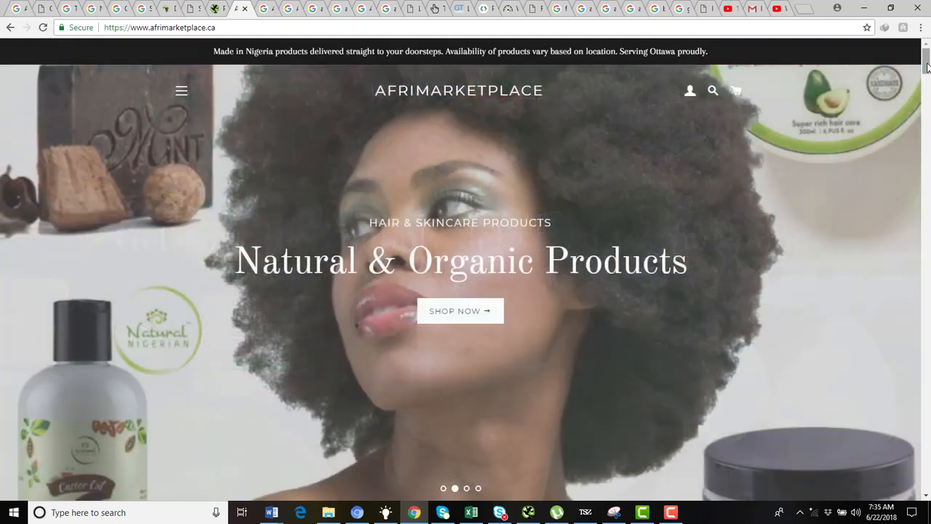
# Review the AfriMarketPlace home page banner and look through the store's navigation menu
pyautogui.scroll(-3, 705, 150)
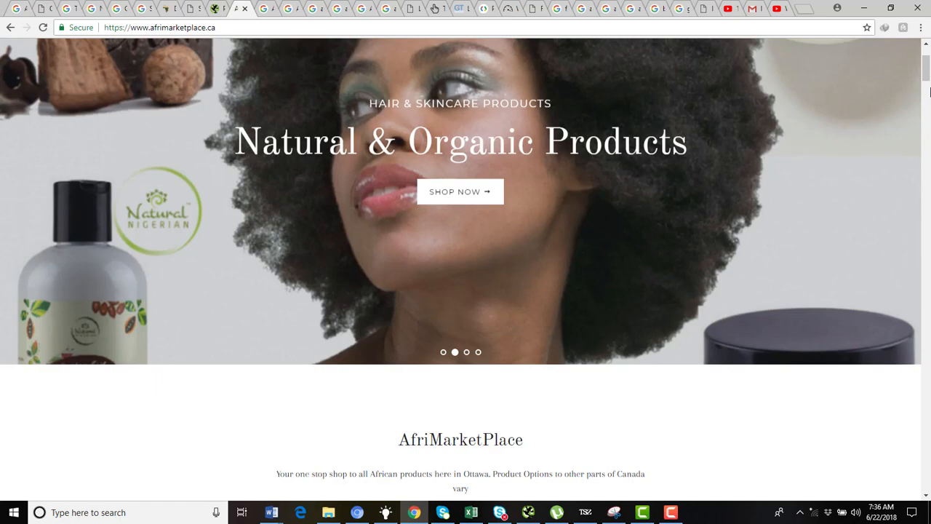
pyautogui.moveTo(929, 80); pyautogui.dragTo(928, 51)
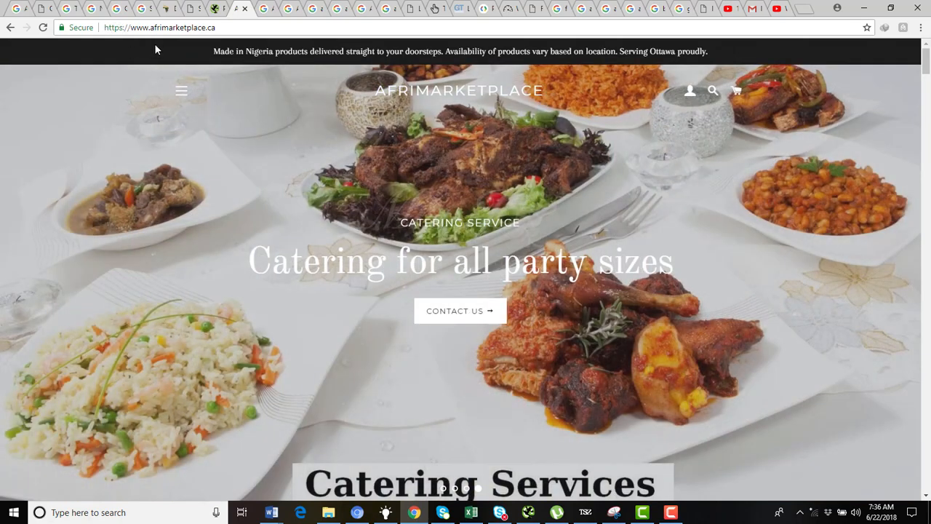
pyautogui.click(182, 92)
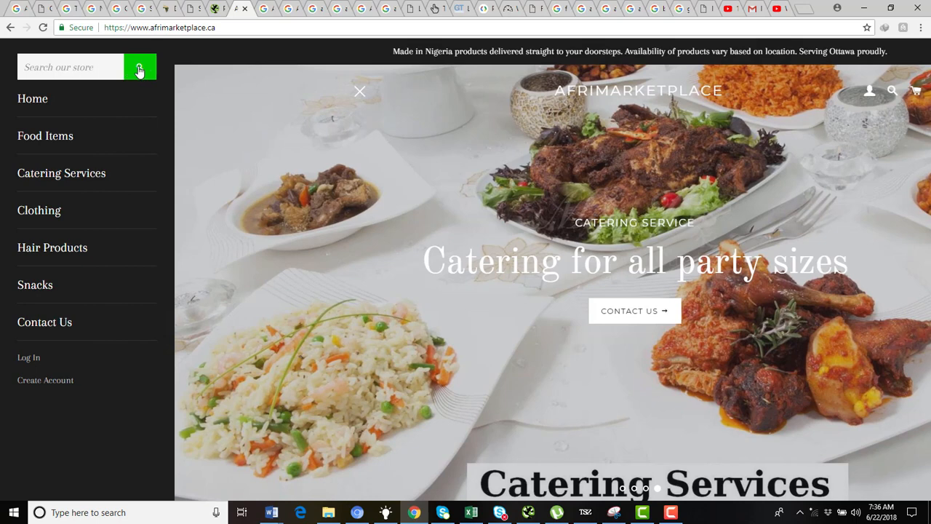
pyautogui.click(139, 67)
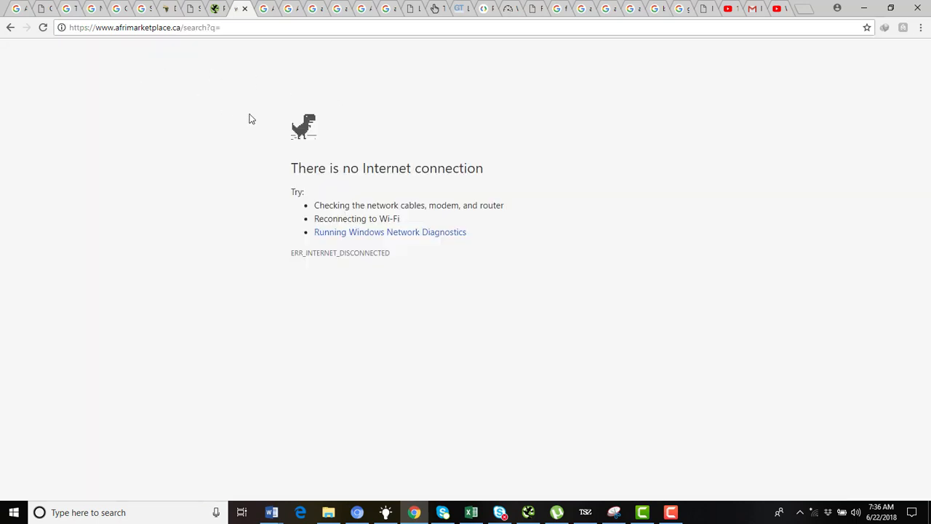
pyautogui.click(10, 28)
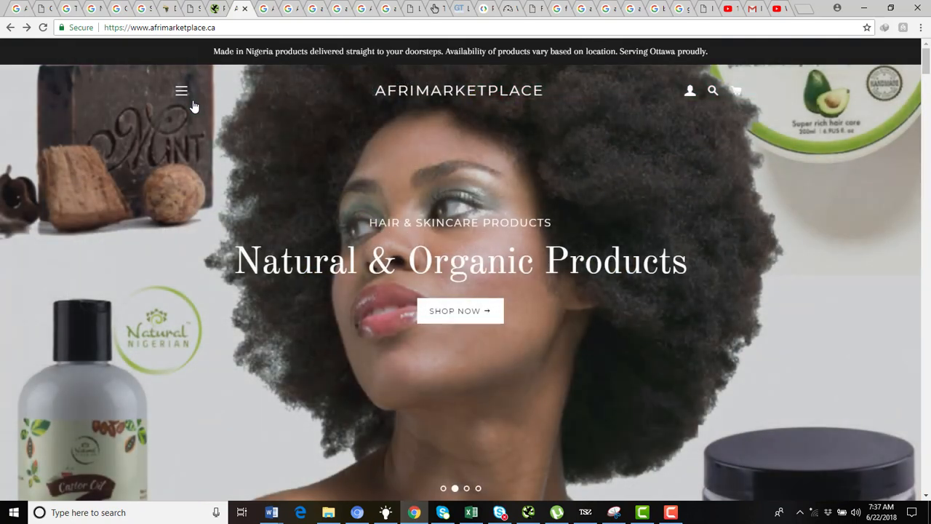
pyautogui.click(182, 90)
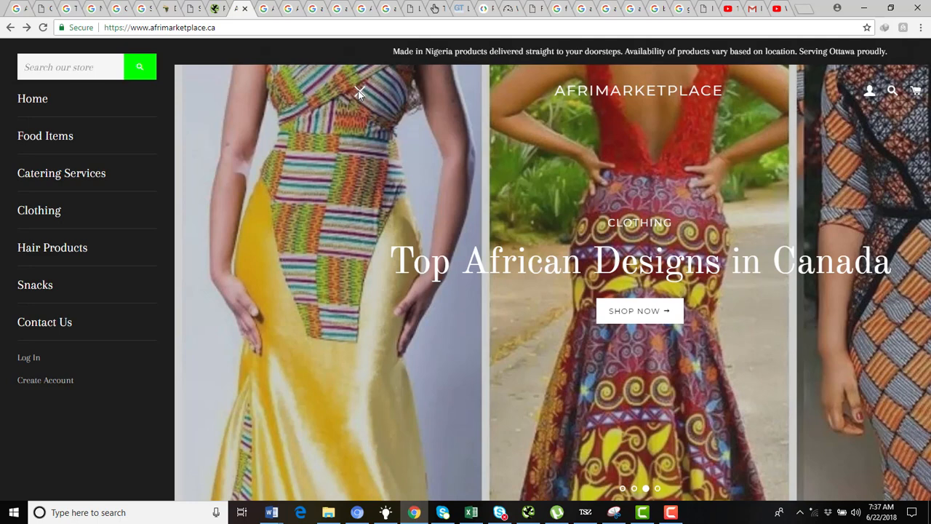
pyautogui.click(358, 91)
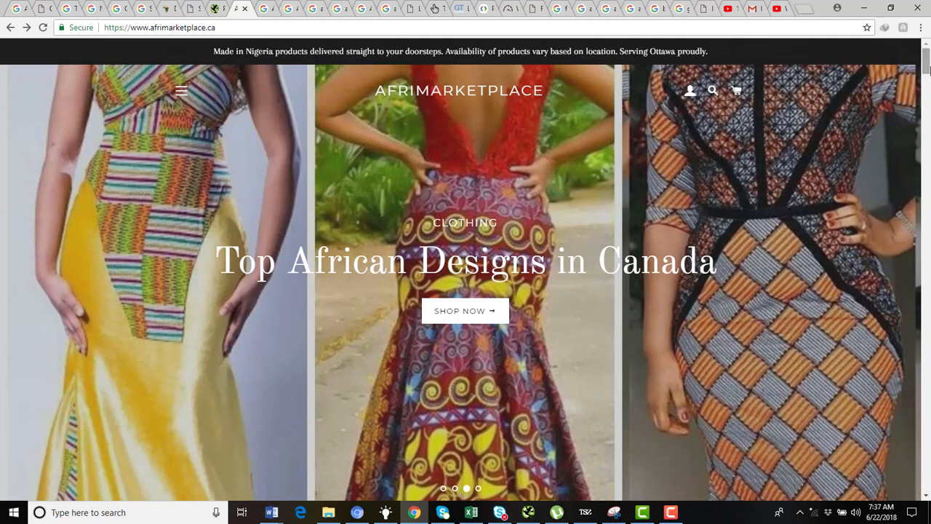
# Examine the AfriMarketPlace home page from the introductory text and product categories through the newsletter section and footer
pyautogui.moveTo(926, 67); pyautogui.dragTo(926, 96)
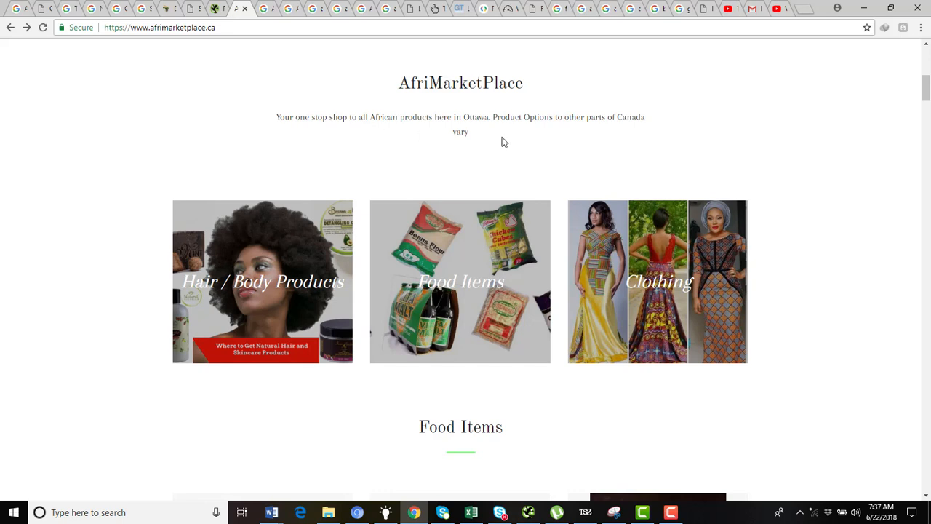
pyautogui.moveTo(492, 142); pyautogui.dragTo(254, 114)
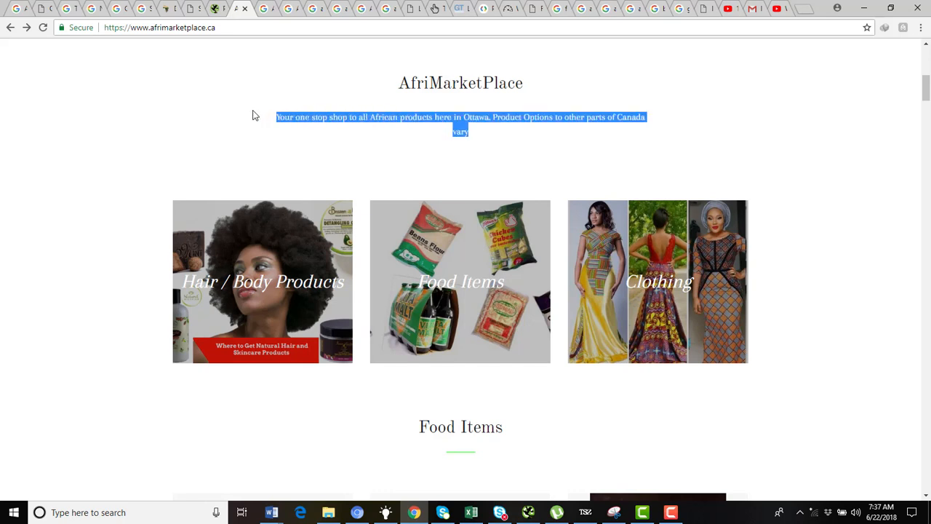
pyautogui.click(456, 143)
pyautogui.moveTo(485, 136); pyautogui.dragTo(274, 116)
pyautogui.moveTo(925, 102); pyautogui.dragTo(927, 489)
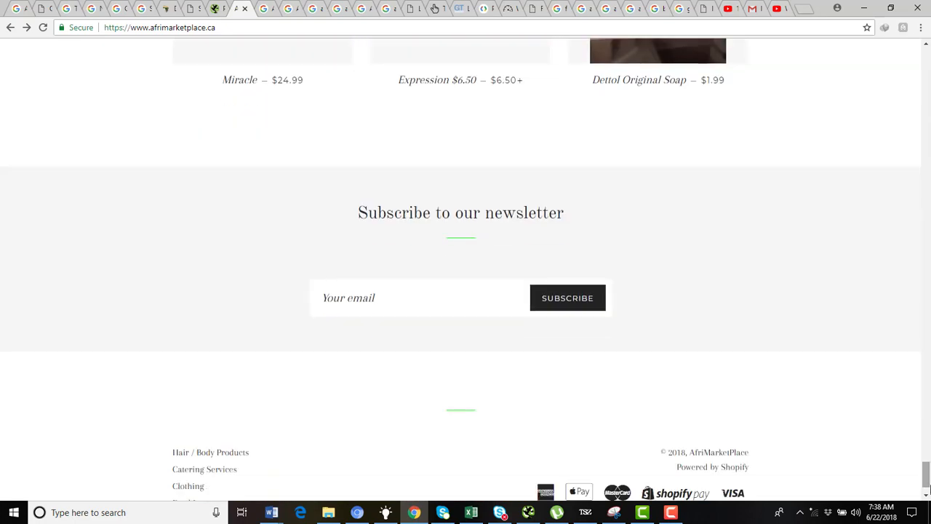
pyautogui.scroll(-1, 552, 368)
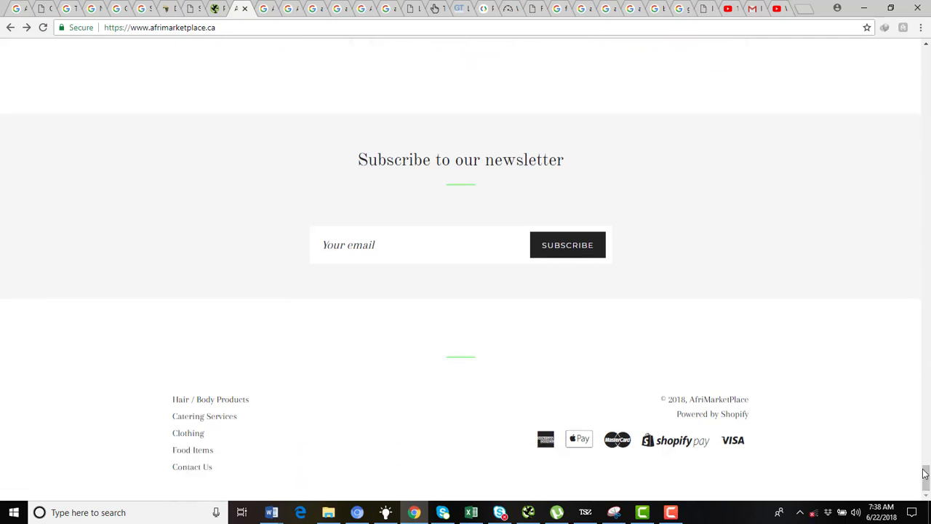
pyautogui.moveTo(928, 485); pyautogui.dragTo(929, 485)
pyautogui.moveTo(929, 470); pyautogui.dragTo(929, 36)
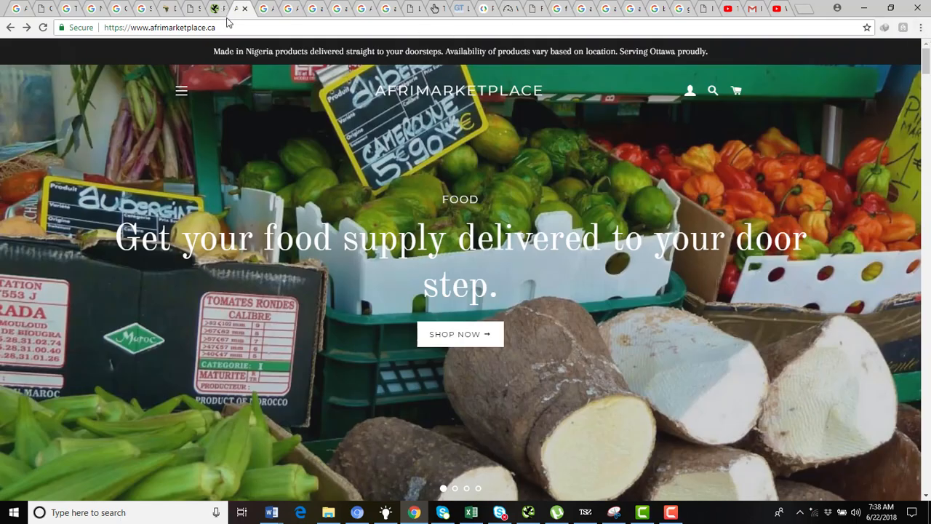
# View the Google results for "Afrimarket place" and examine the store's listings
pyautogui.click(270, 7)
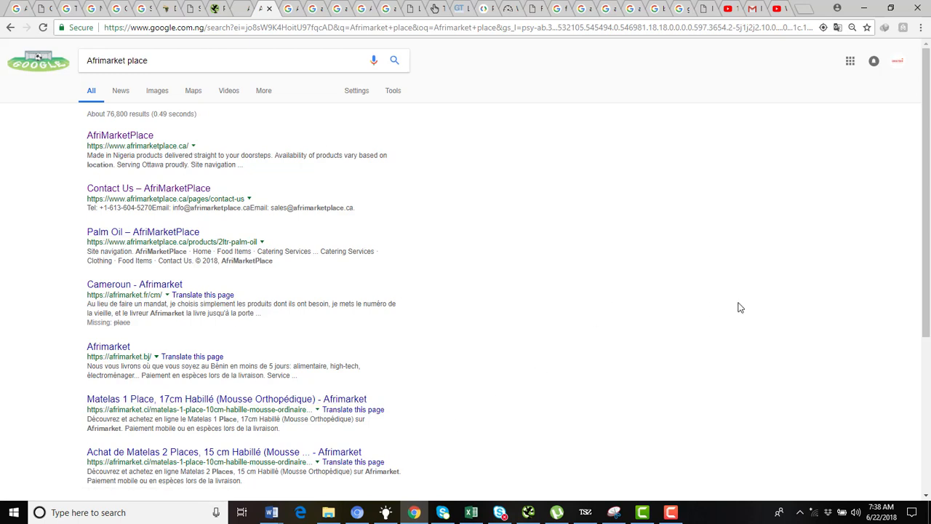
pyautogui.scroll(-1, 579, 119)
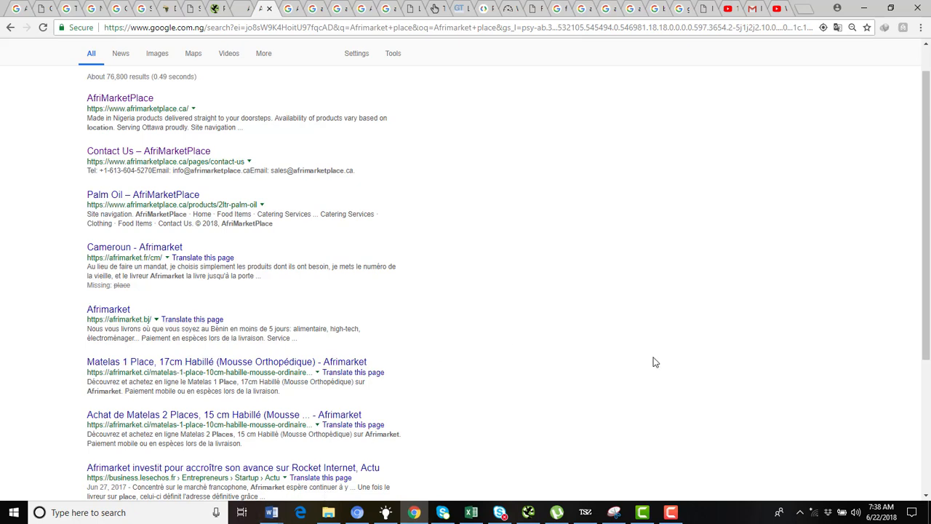
pyautogui.moveTo(926, 211); pyautogui.dragTo(925, 188)
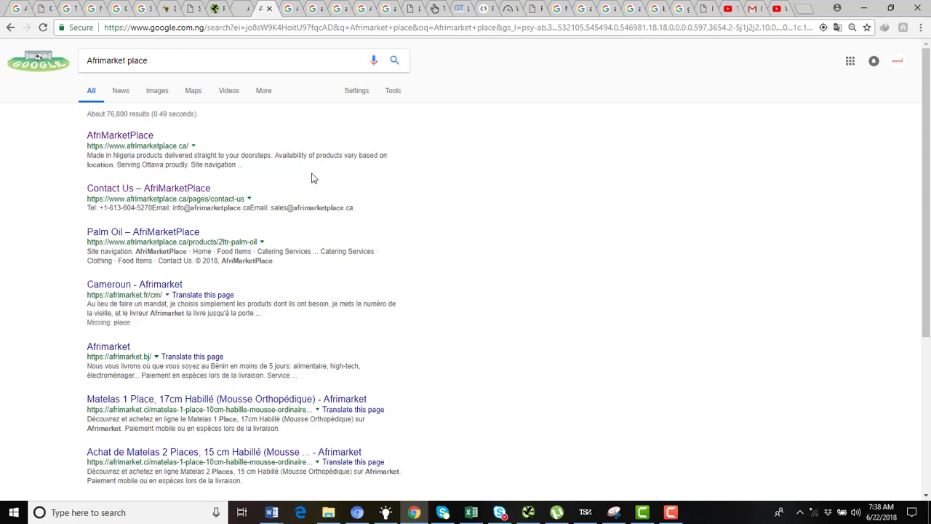
# Compare the Google results for "African products in Ottawa" with those for "Afrimarket place"
pyautogui.click(285, 9)
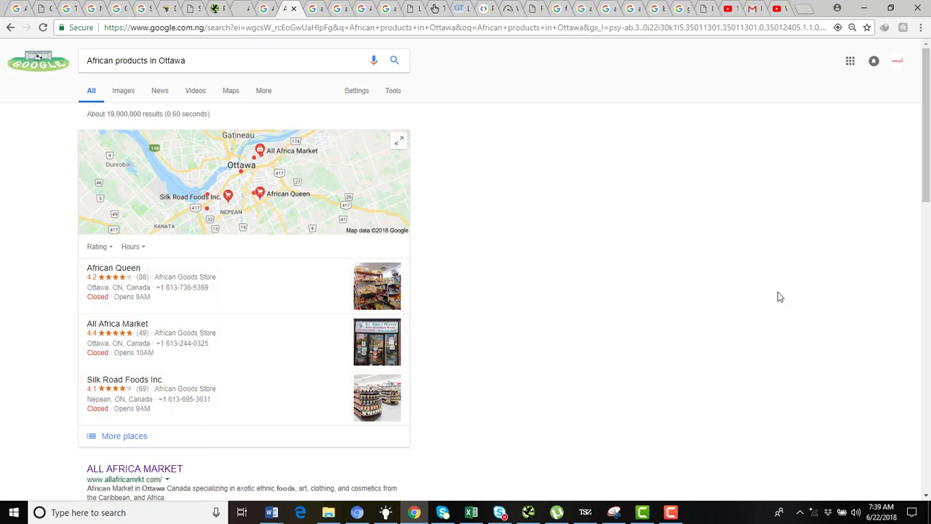
pyautogui.scroll(-2, 928, 192)
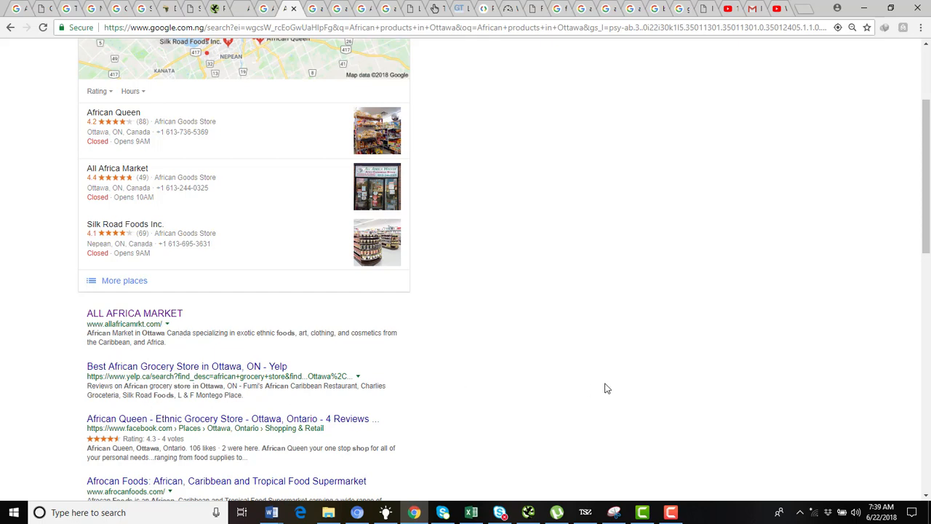
pyautogui.scroll(-3, 925, 247)
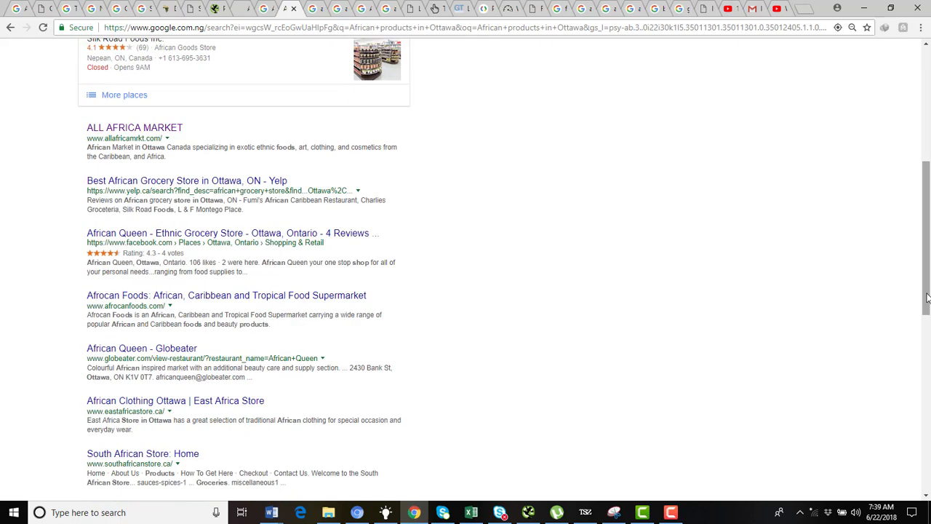
pyautogui.click(265, 7)
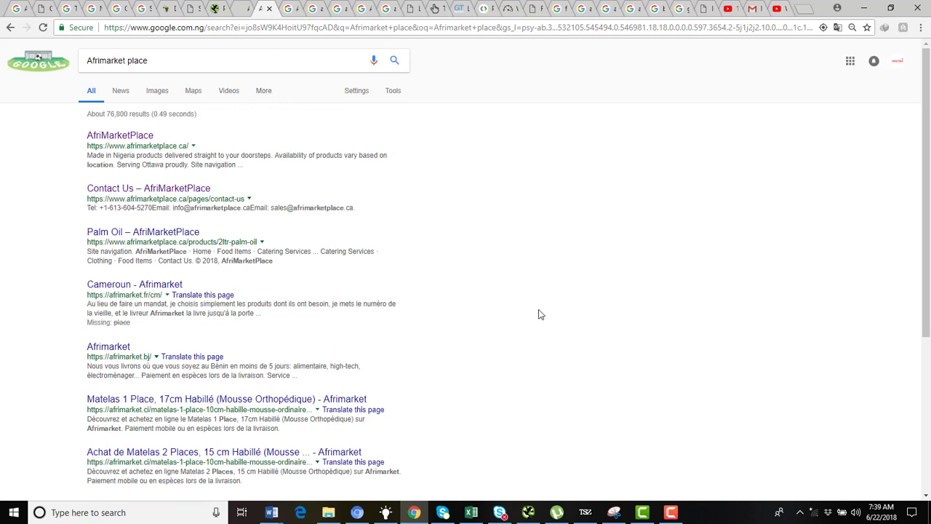
pyautogui.scroll(-2, 926, 236)
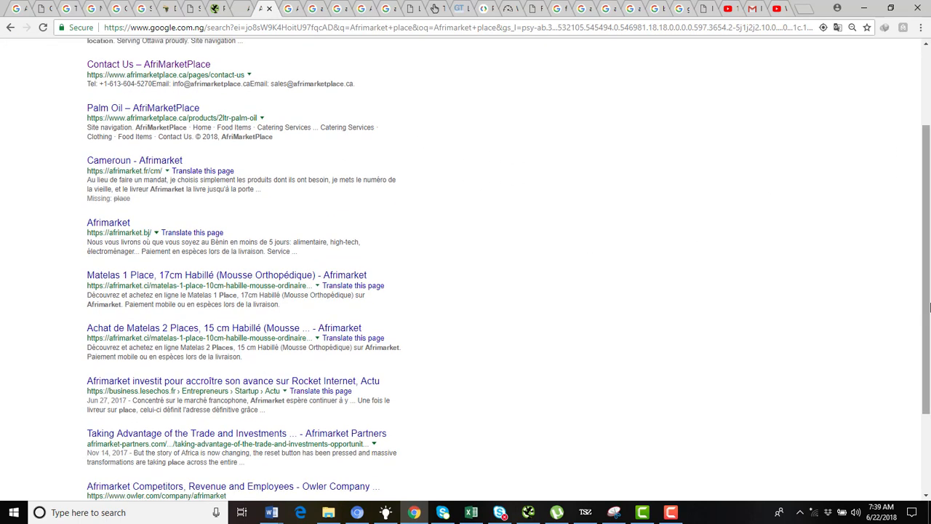
# Locate the afrimarketplace.ca ad in the "African products in Ottawa" results and highlight it for reading
pyautogui.click(294, 6)
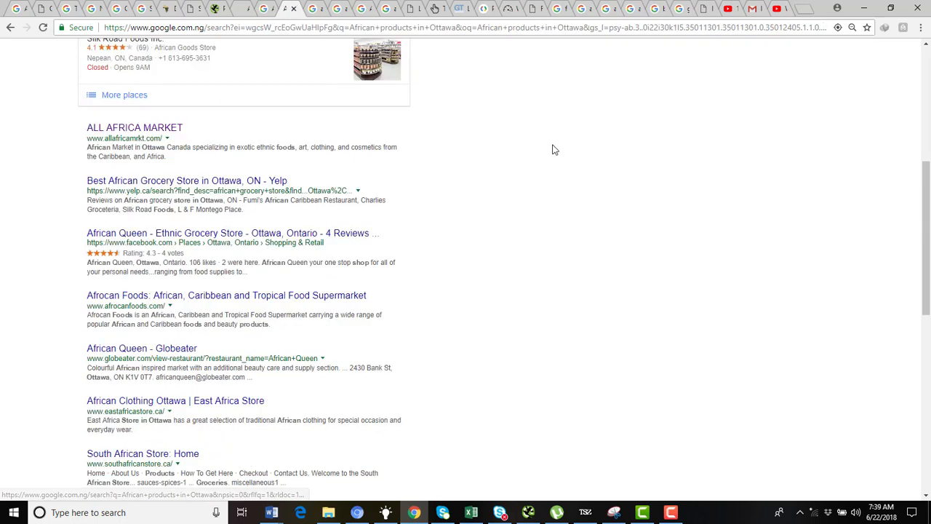
pyautogui.moveTo(929, 258)
pyautogui.mouseDown()
pyautogui.moveTo(929, 267)
pyautogui.moveTo(929, 236)
pyautogui.moveTo(929, 331)
pyautogui.moveTo(929, 273)
pyautogui.mouseUp()
pyautogui.moveTo(925, 191); pyautogui.dragTo(926, 324)
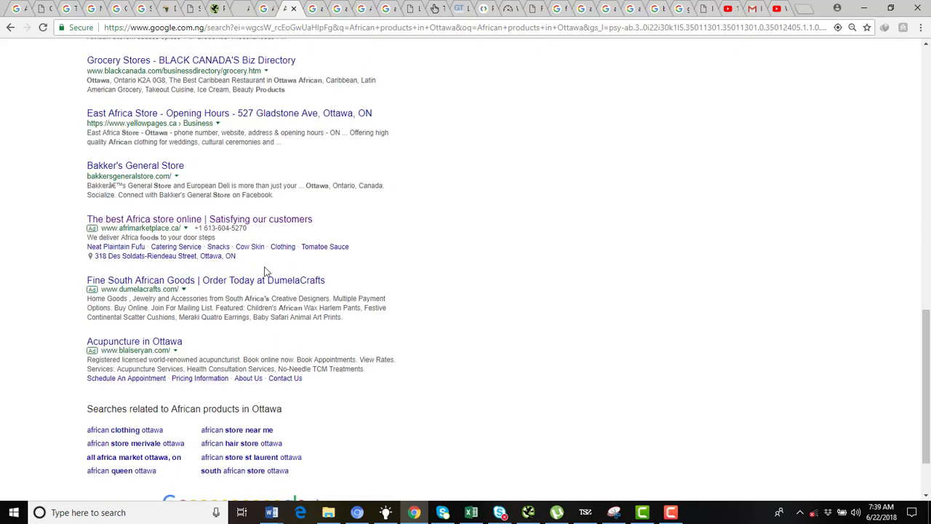
pyautogui.moveTo(265, 268); pyautogui.dragTo(154, 219)
pyautogui.click(45, 242)
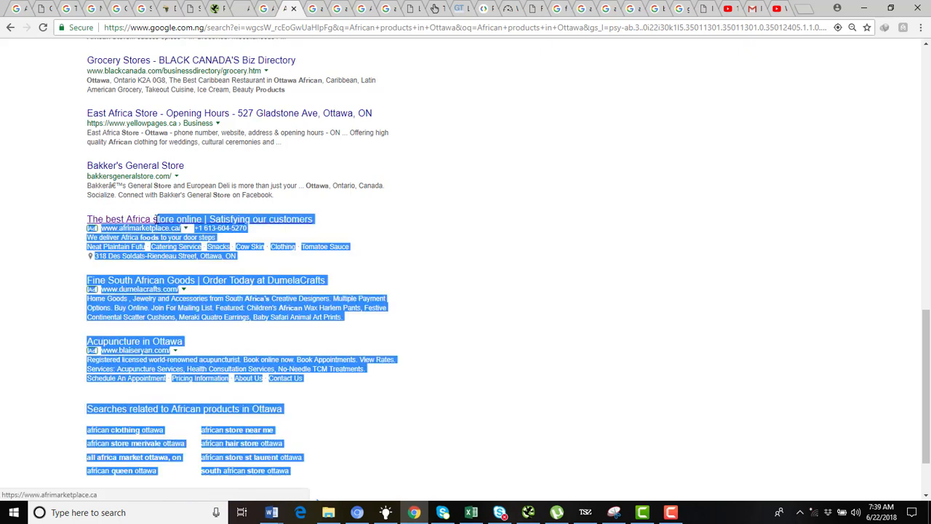
pyautogui.click(39, 262)
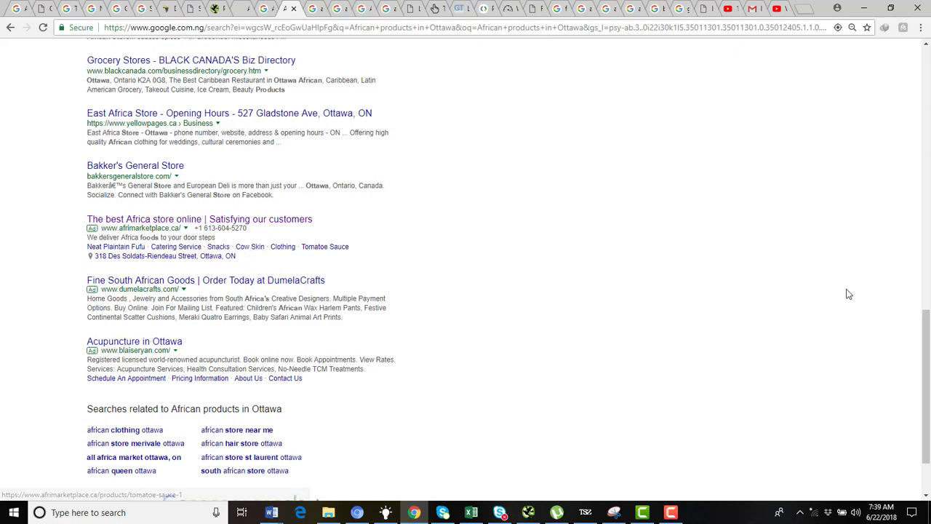
# Review the map listings and competing organic results for "African products in Ottawa"
pyautogui.moveTo(927, 318); pyautogui.dragTo(929, 94)
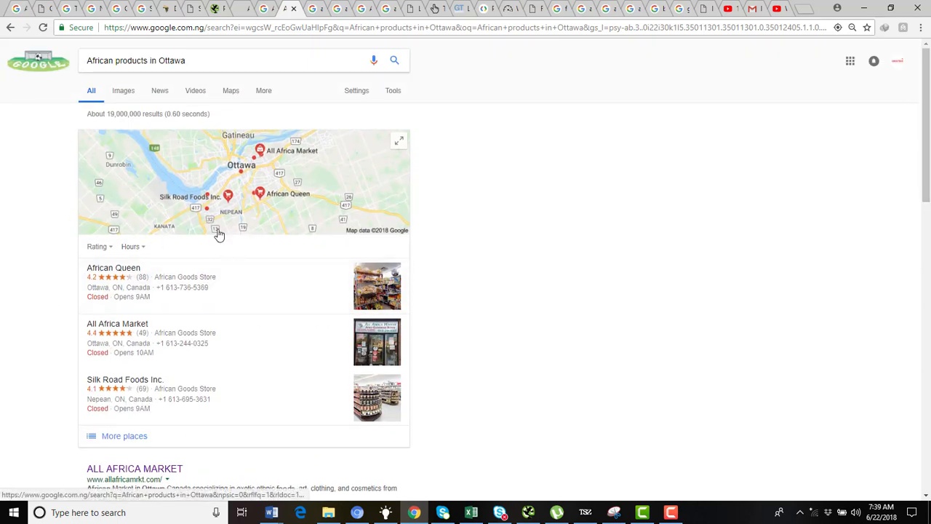
pyautogui.moveTo(926, 147); pyautogui.dragTo(925, 213)
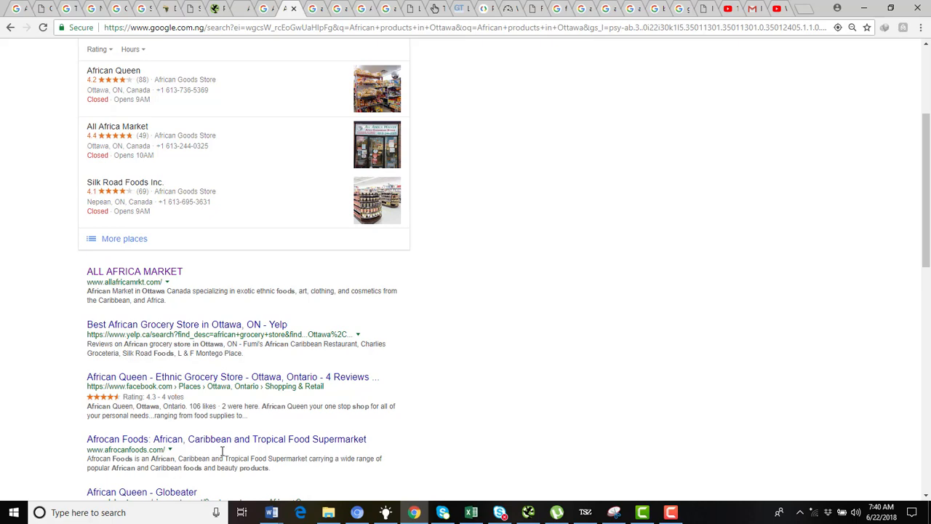
pyautogui.moveTo(926, 191); pyautogui.dragTo(926, 396)
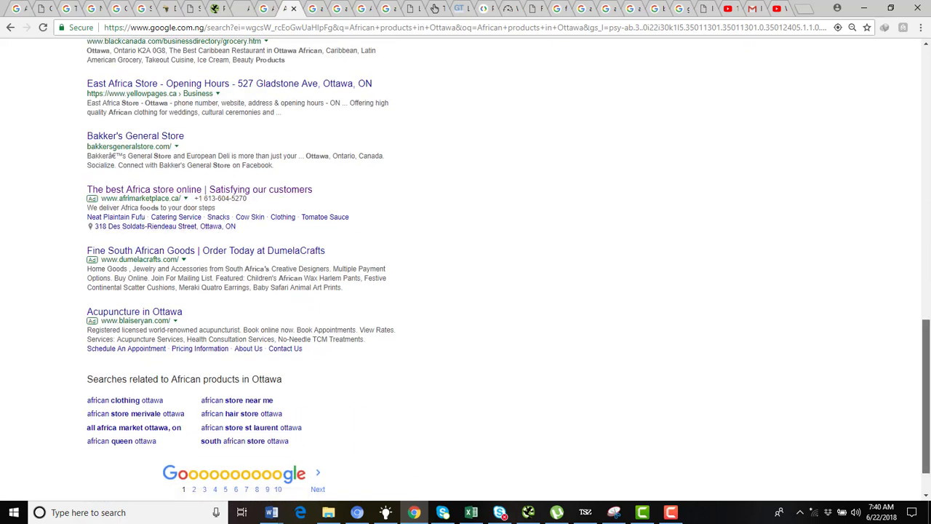
pyautogui.moveTo(927, 366); pyautogui.dragTo(929, 189)
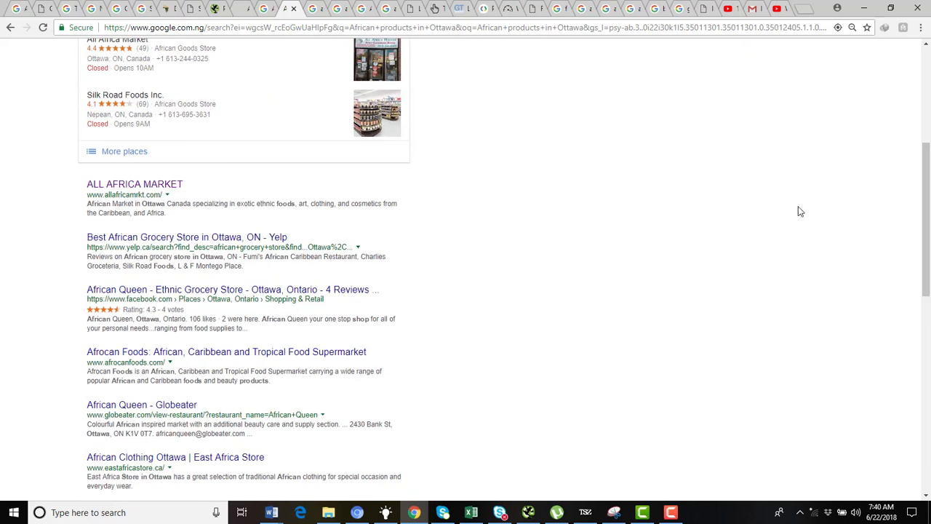
pyautogui.scroll(3, 910, 146)
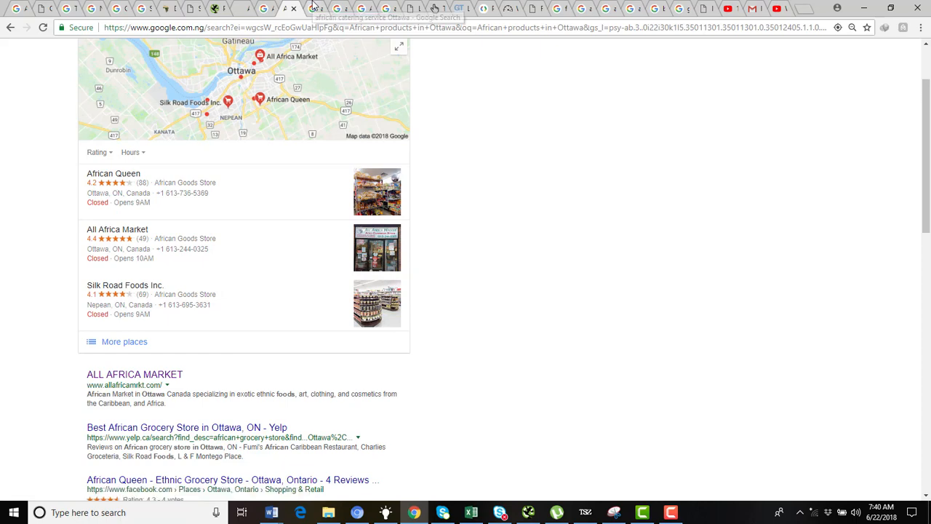
# Examine the Google results for "african catering service Ottawa", from the map listings to the ads
pyautogui.click(314, 8)
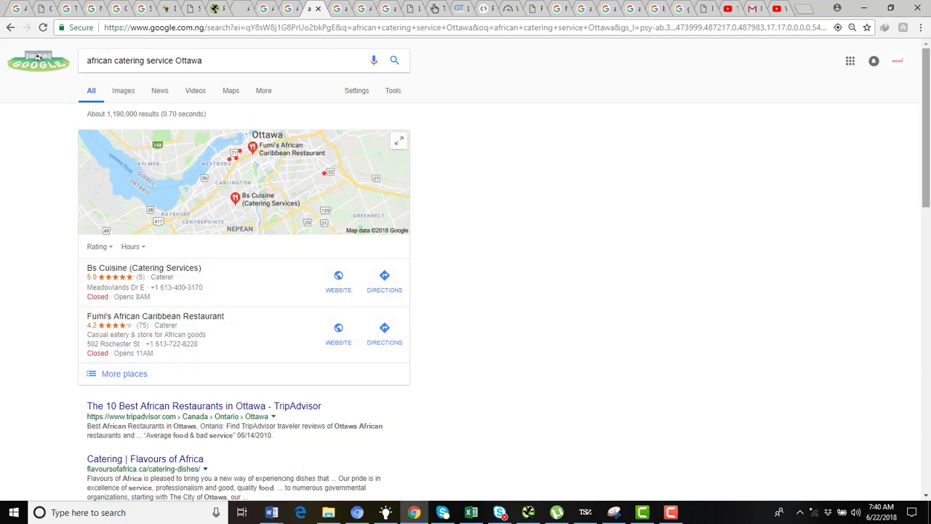
pyautogui.scroll(-4, 408, 247)
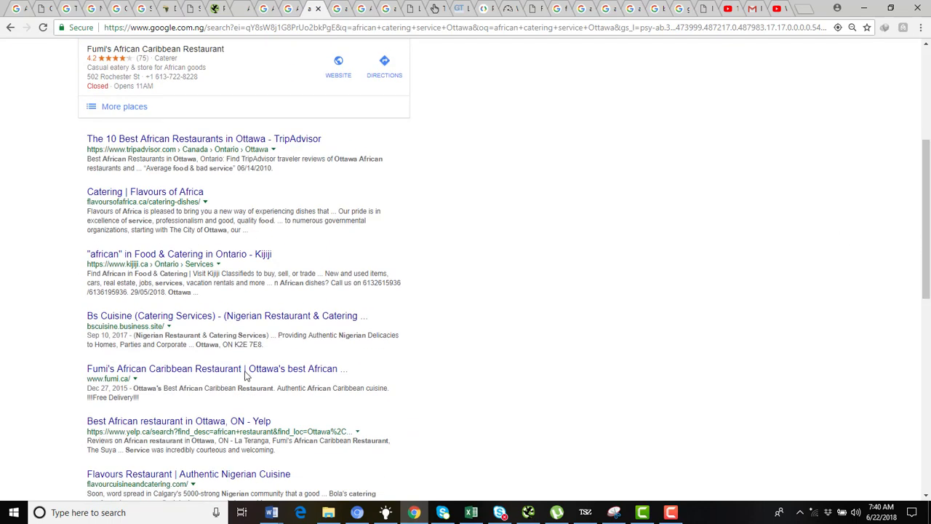
pyautogui.moveTo(927, 226); pyautogui.dragTo(928, 386)
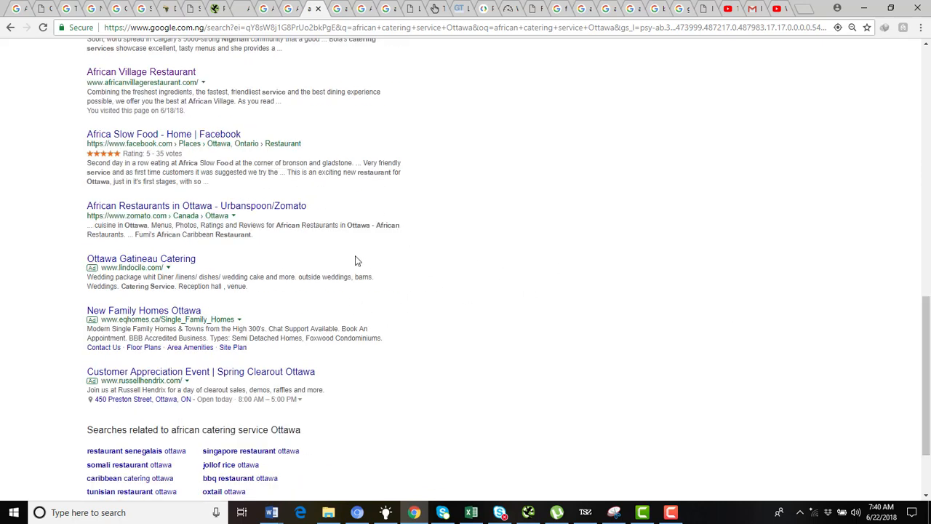
pyautogui.moveTo(925, 336); pyautogui.dragTo(926, 81)
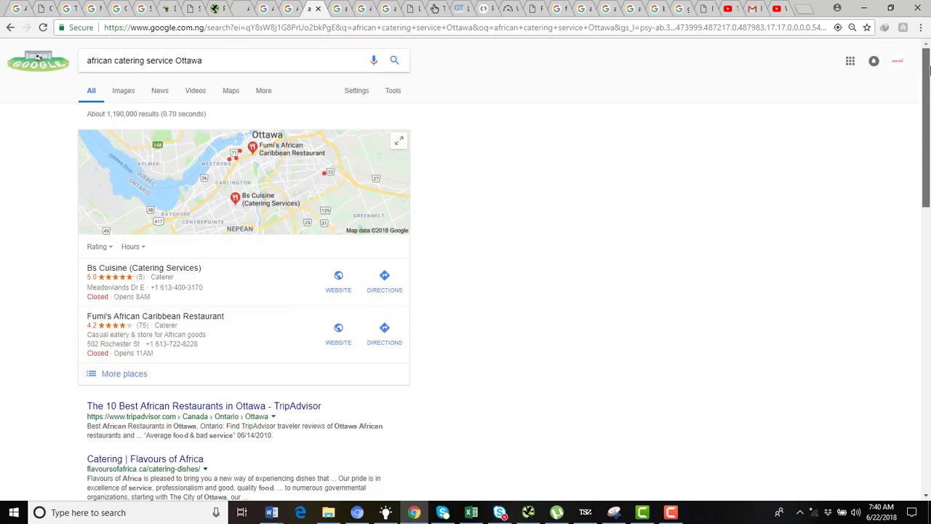
# Review the Google results for "african shop in Ottawa", from the map and organic listings to the afrimarketplace.ca ad
pyautogui.click(339, 7)
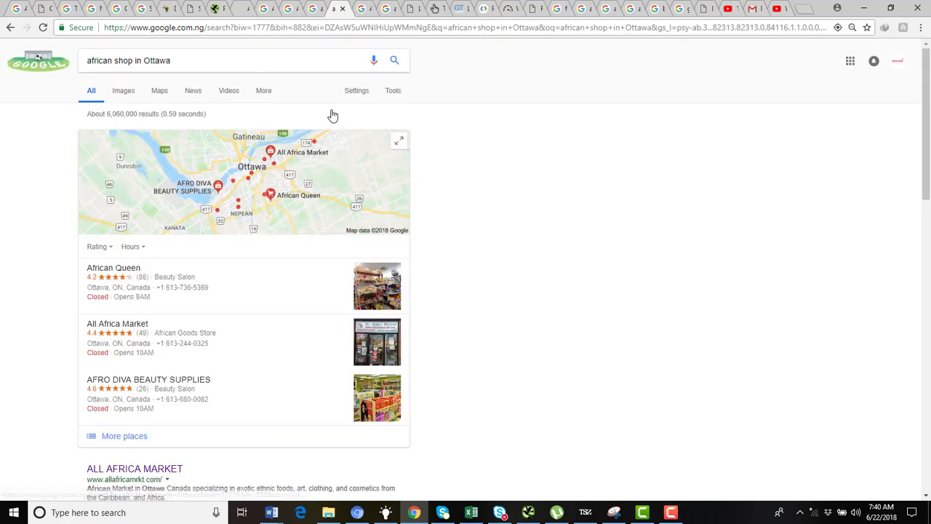
pyautogui.moveTo(929, 179); pyautogui.dragTo(912, 270)
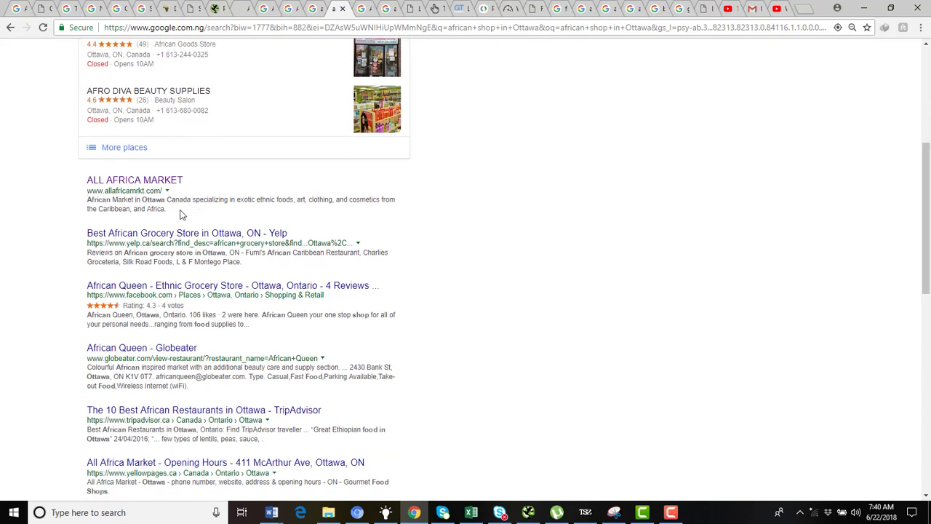
pyautogui.moveTo(167, 209); pyautogui.dragTo(70, 194)
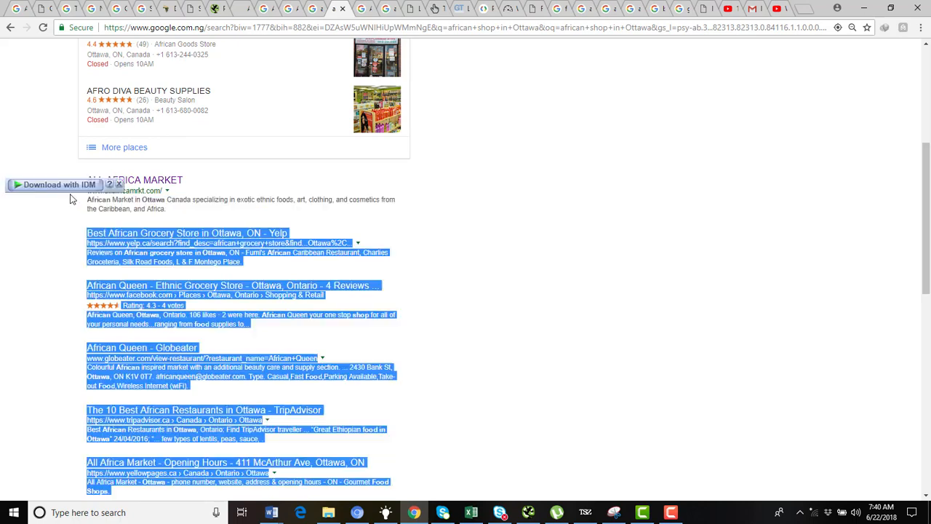
pyautogui.click(457, 227)
pyautogui.moveTo(929, 247); pyautogui.dragTo(928, 391)
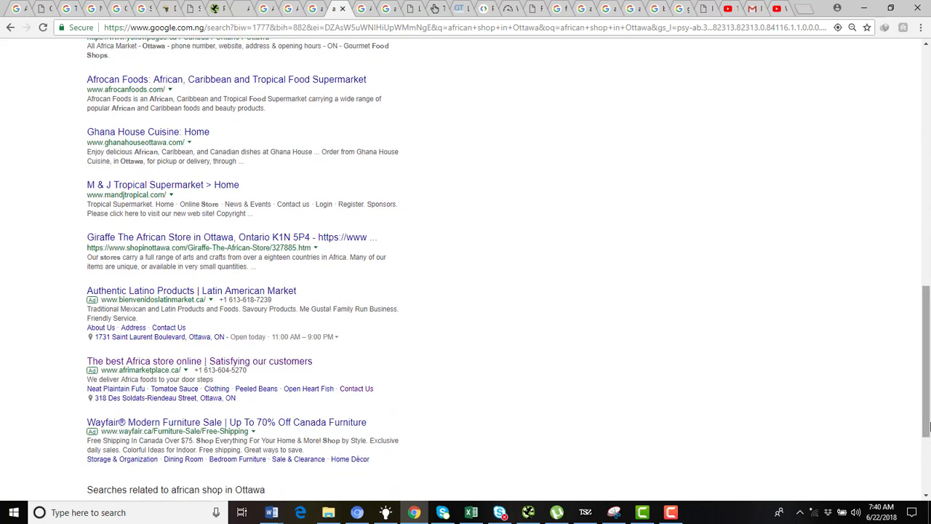
pyautogui.moveTo(255, 422); pyautogui.dragTo(268, 492)
pyautogui.click(247, 405)
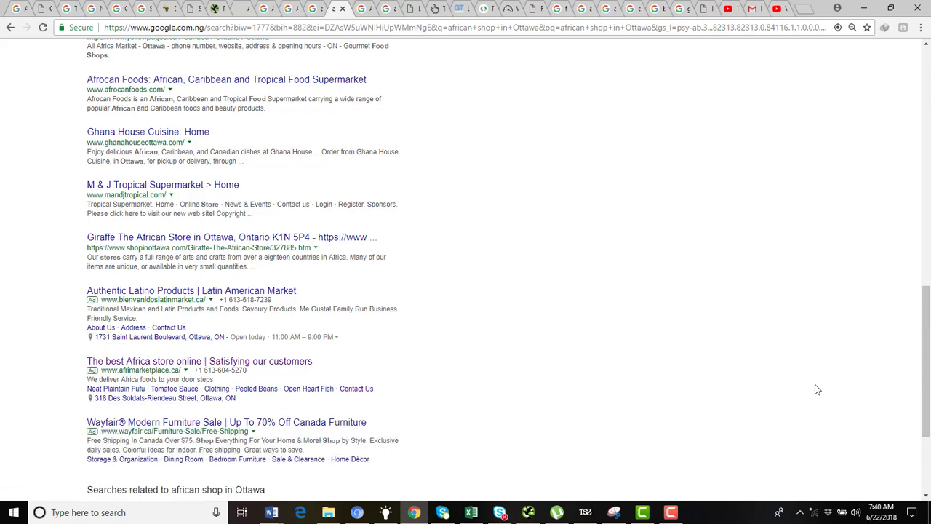
pyautogui.moveTo(926, 386); pyautogui.dragTo(928, 150)
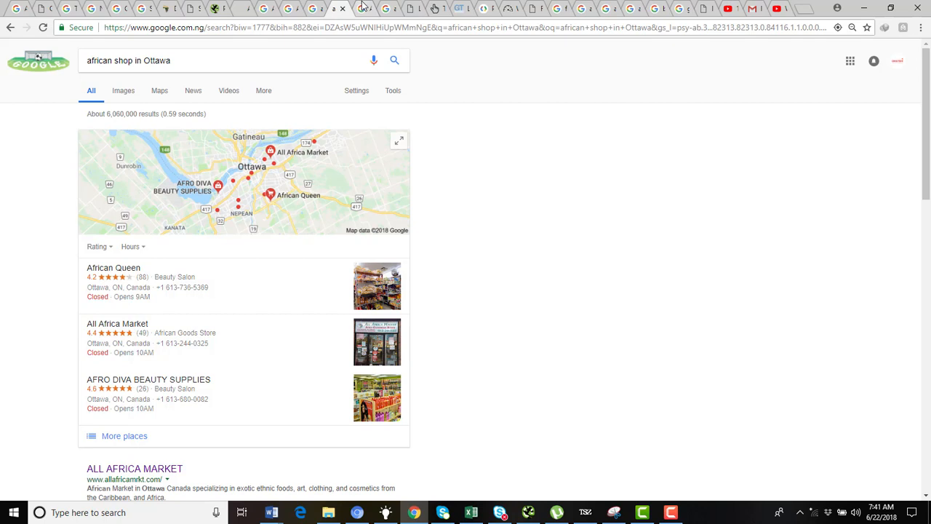
# Check the "African market in Ottawa" results for the map listings, competing stores and the placement of the ads
pyautogui.click(363, 6)
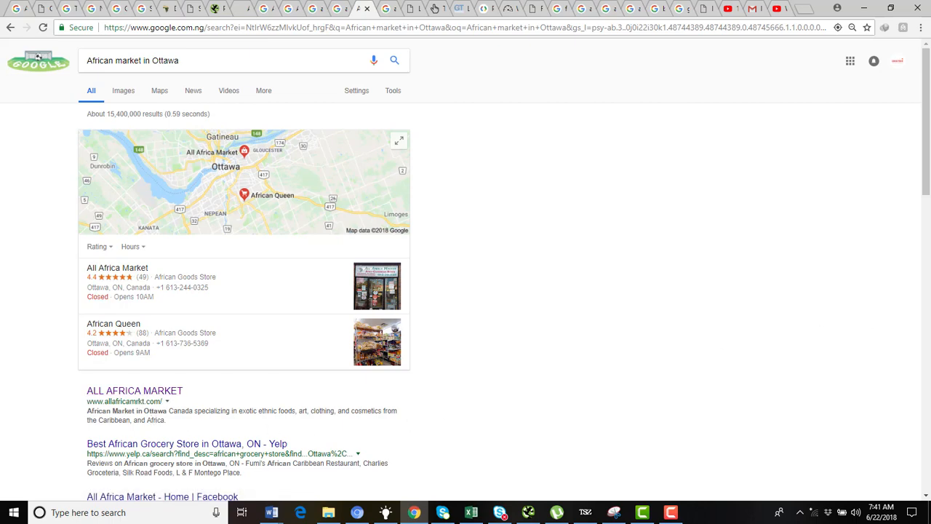
pyautogui.moveTo(927, 187); pyautogui.dragTo(928, 468)
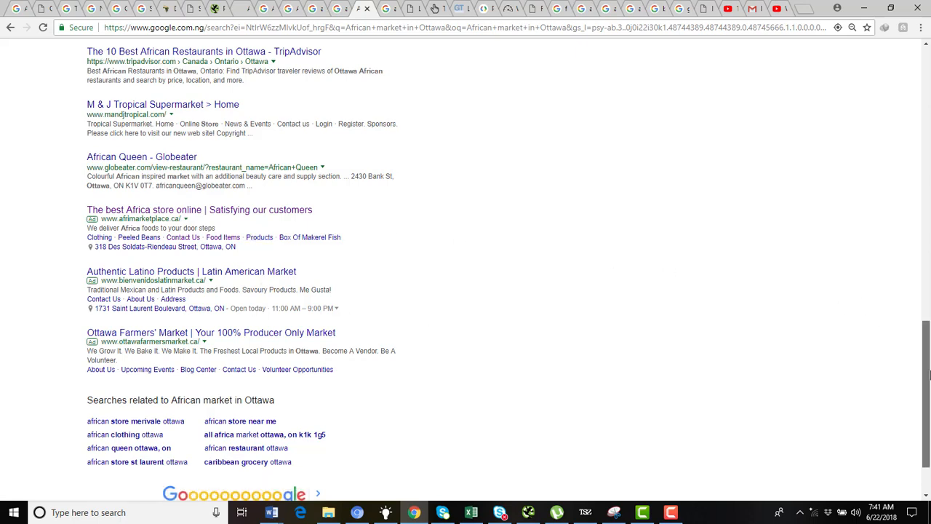
pyautogui.moveTo(928, 336); pyautogui.dragTo(929, 97)
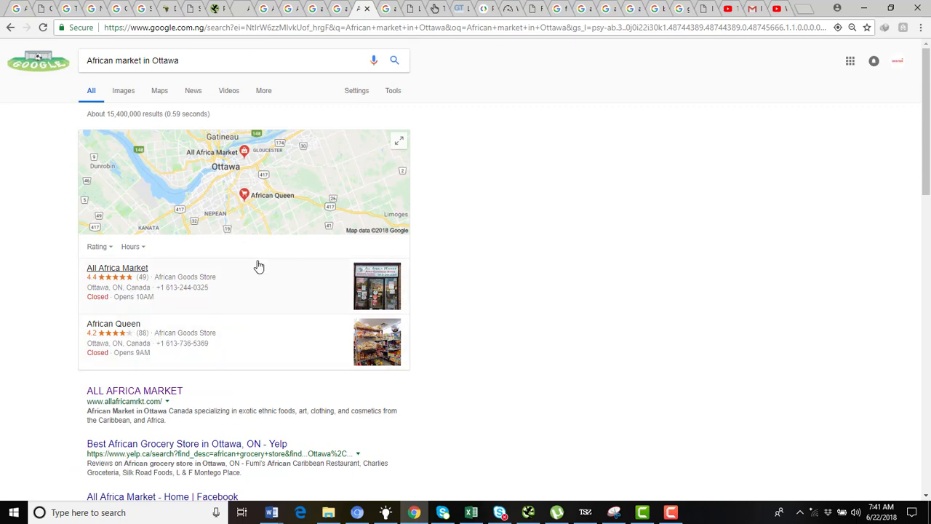
# Examine the "african food supplier in Ottawa" results, including the organic competitors and the All Africa Market business profile
pyautogui.click(389, 6)
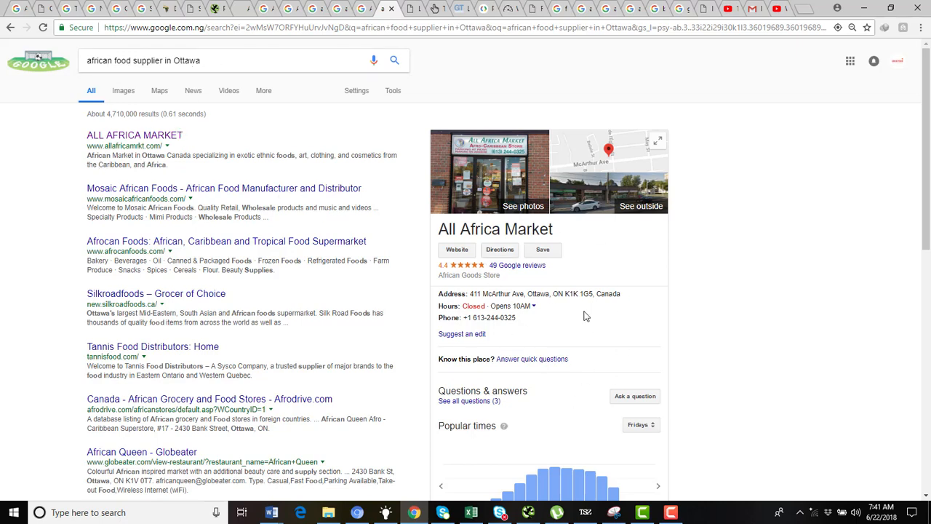
pyautogui.scroll(-1, 684, 230)
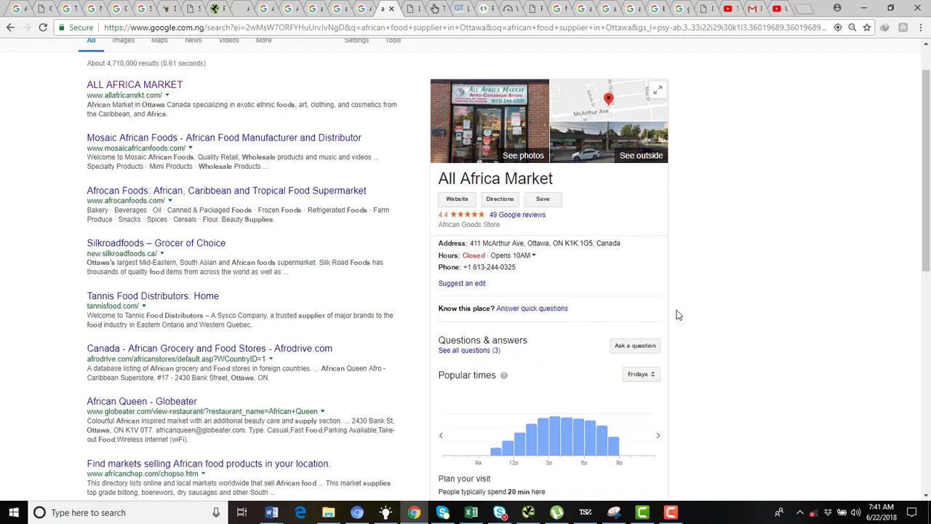
pyautogui.moveTo(928, 195); pyautogui.dragTo(928, 224)
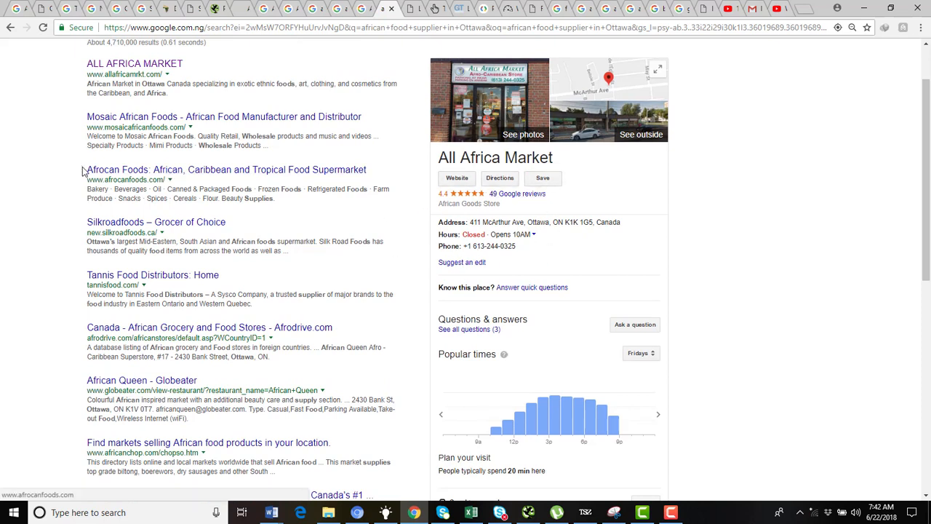
pyautogui.moveTo(929, 85)
pyautogui.mouseDown()
pyautogui.moveTo(930, 214)
pyautogui.moveTo(929, 72)
pyautogui.mouseUp()
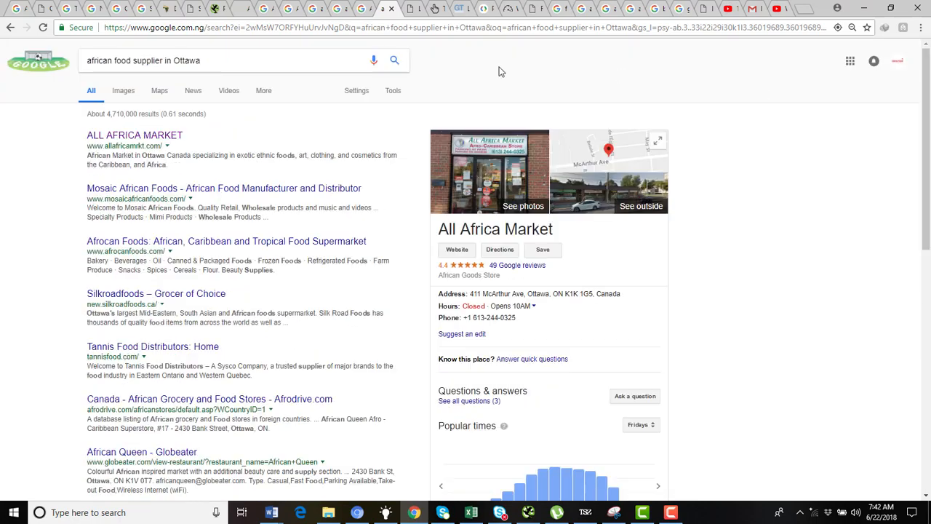
# Go through the localseochecklist.org on-page and directory items and the ClickMinded SEO checklist's advice on keywords, duplicate content and site speed
pyautogui.click(411, 7)
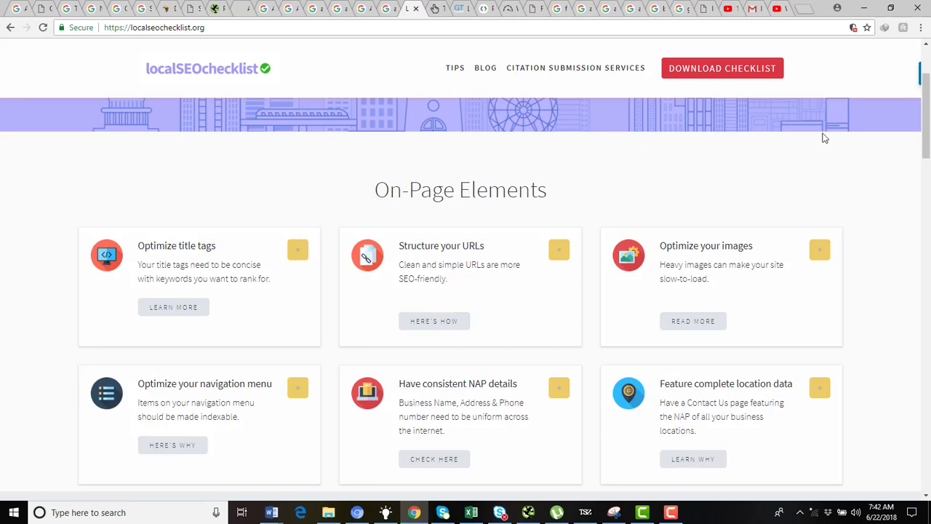
pyautogui.scroll(1, 824, 138)
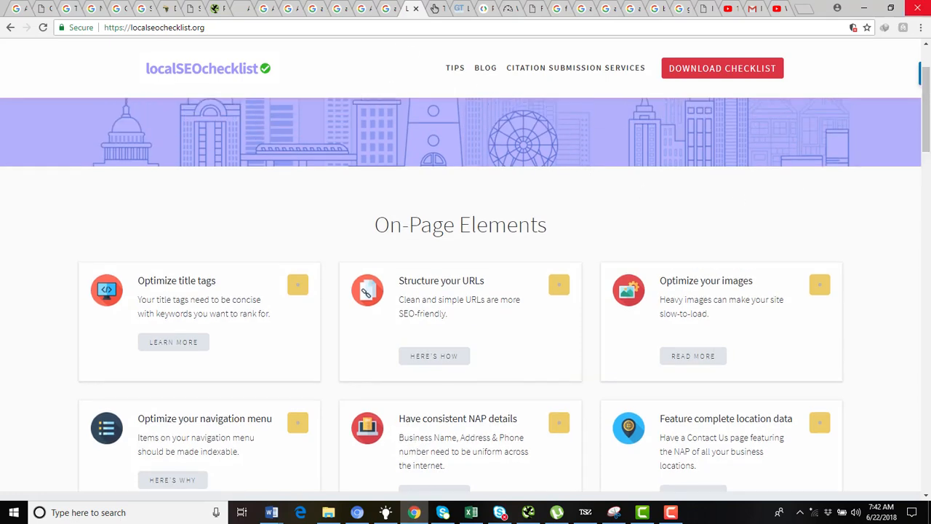
pyautogui.moveTo(926, 100); pyautogui.dragTo(929, 128)
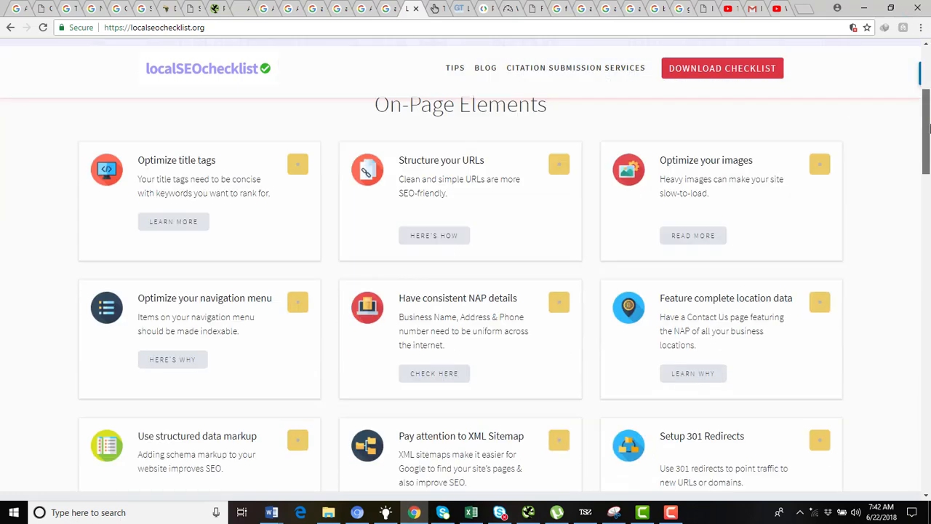
pyautogui.scroll(-8, 658, 186)
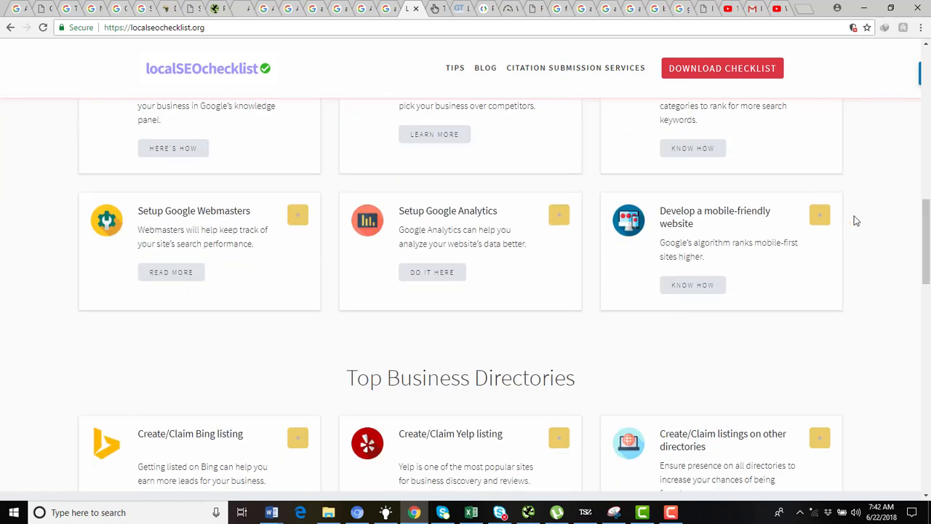
pyautogui.moveTo(927, 247)
pyautogui.mouseDown()
pyautogui.moveTo(929, 457)
pyautogui.moveTo(929, 253)
pyautogui.mouseUp()
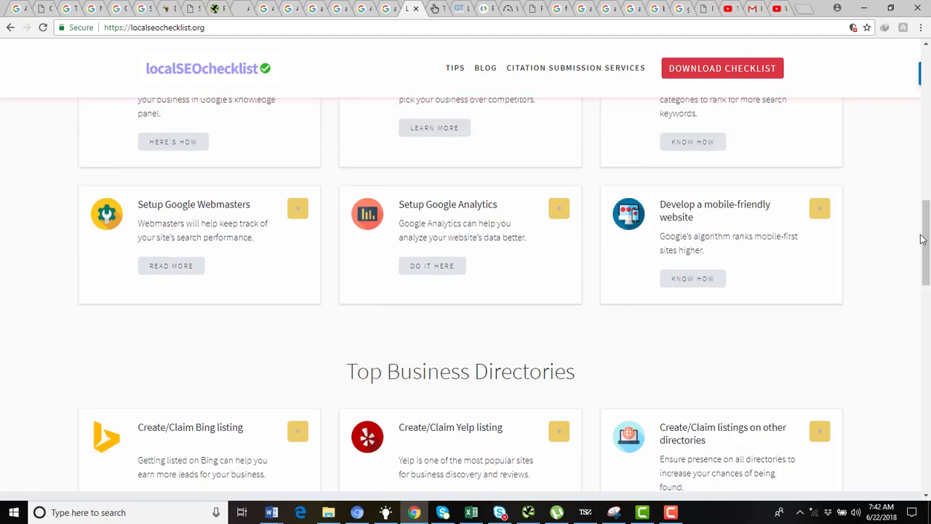
pyautogui.moveTo(929, 220); pyautogui.dragTo(914, 253)
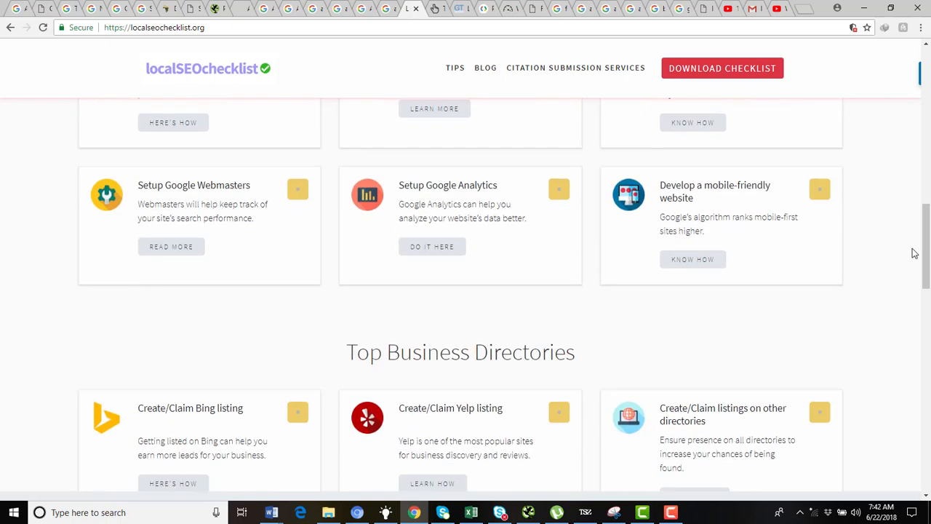
pyautogui.click(436, 8)
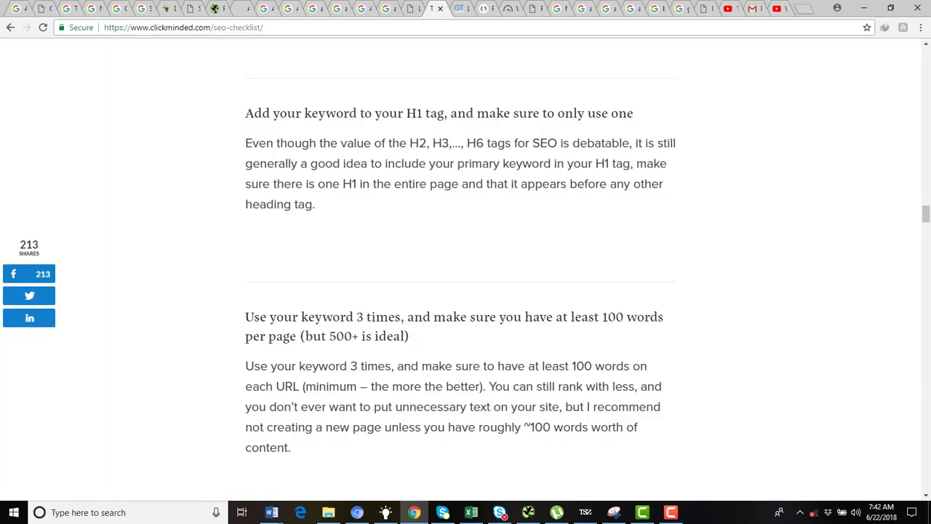
pyautogui.moveTo(926, 211); pyautogui.dragTo(928, 340)
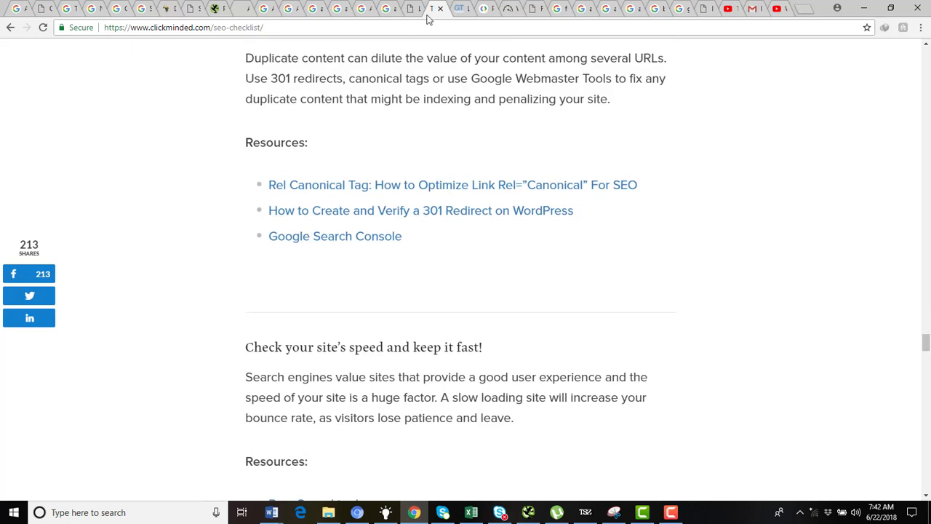
# Review the GTmetrix performance report for afrimarketplace.ca and highlight its total page size
pyautogui.click(456, 7)
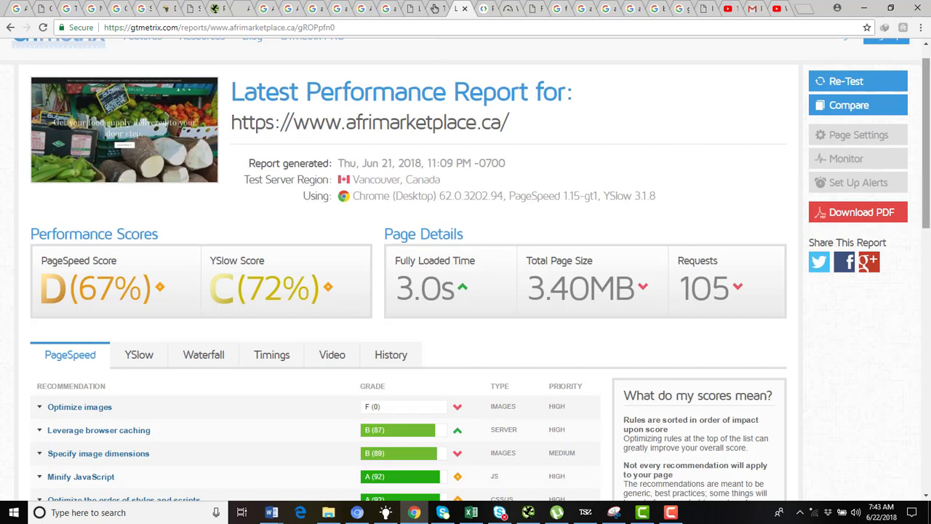
pyautogui.scroll(-1, 930, 188)
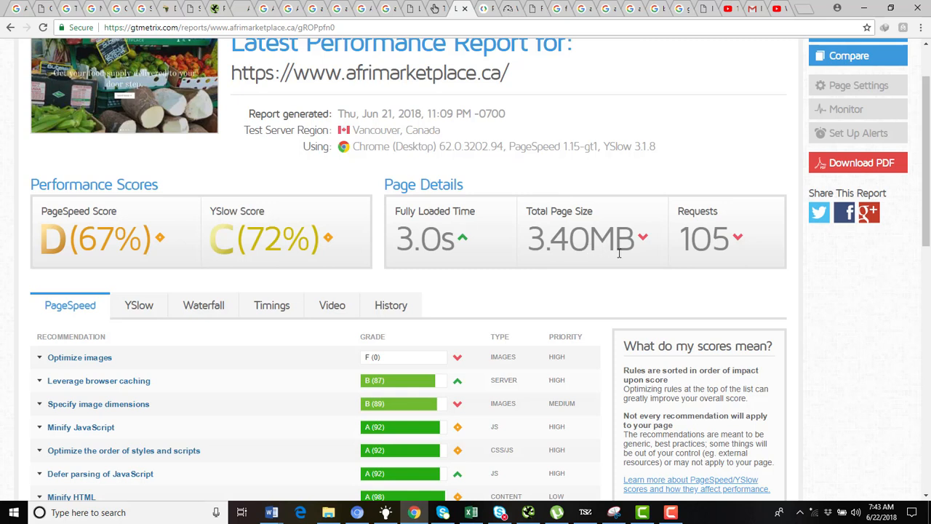
pyautogui.moveTo(644, 249); pyautogui.dragTo(521, 240)
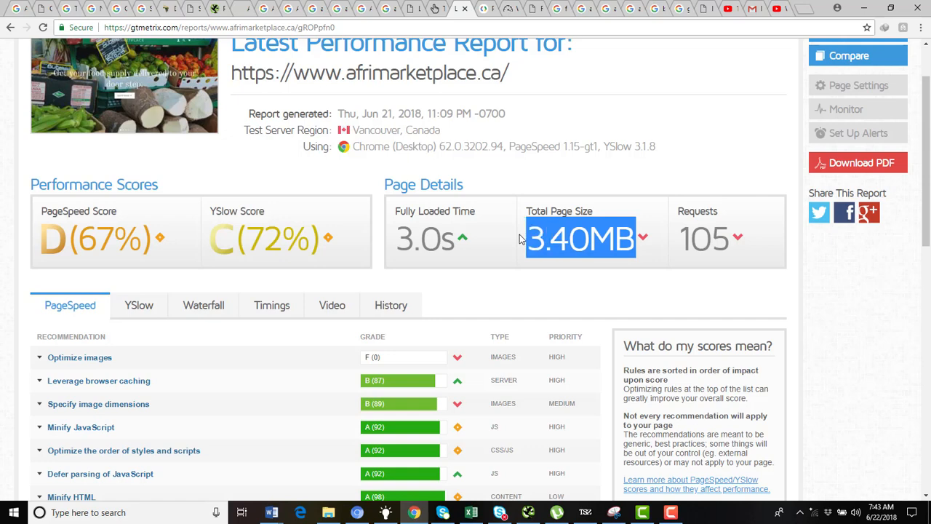
pyautogui.click(532, 299)
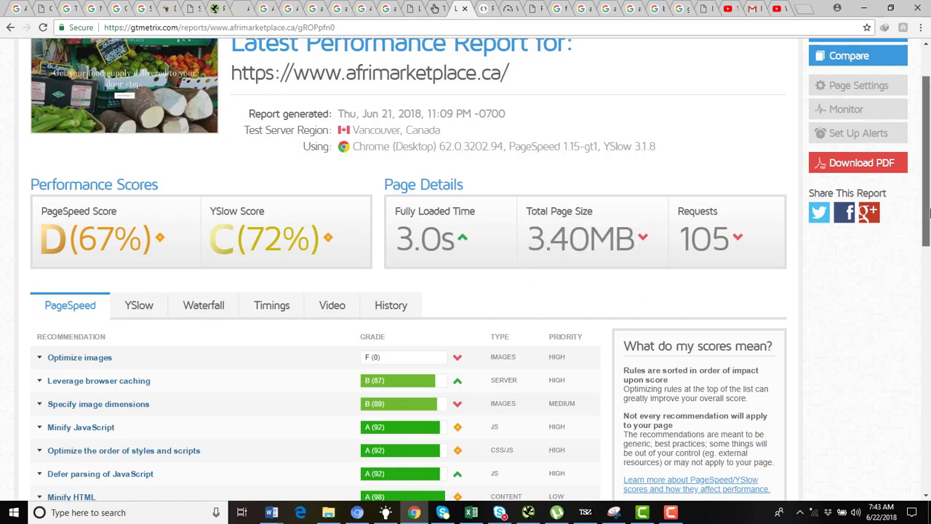
pyautogui.moveTo(928, 214); pyautogui.dragTo(928, 205)
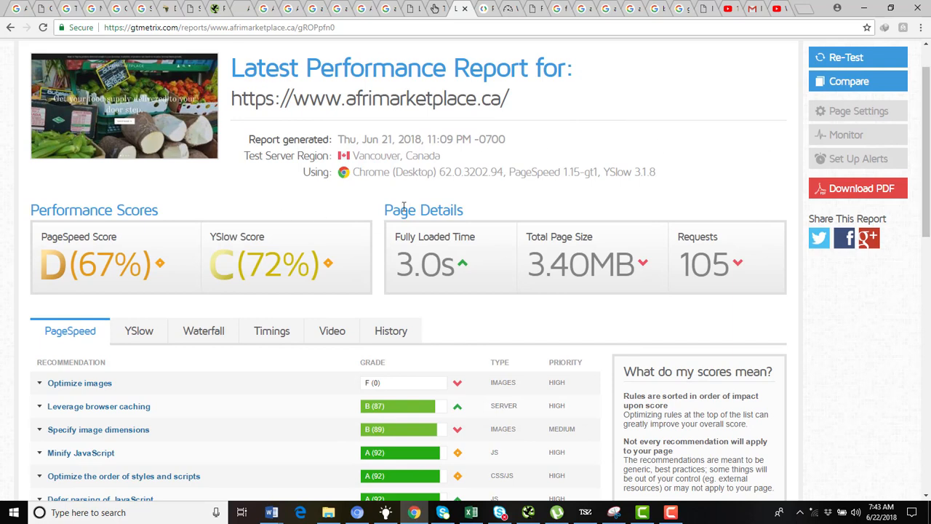
# Compare the mobile and desktop PageSpeed Insights reports for afrimarketplace.ca and read the desktop optimization suggestions
pyautogui.click(484, 8)
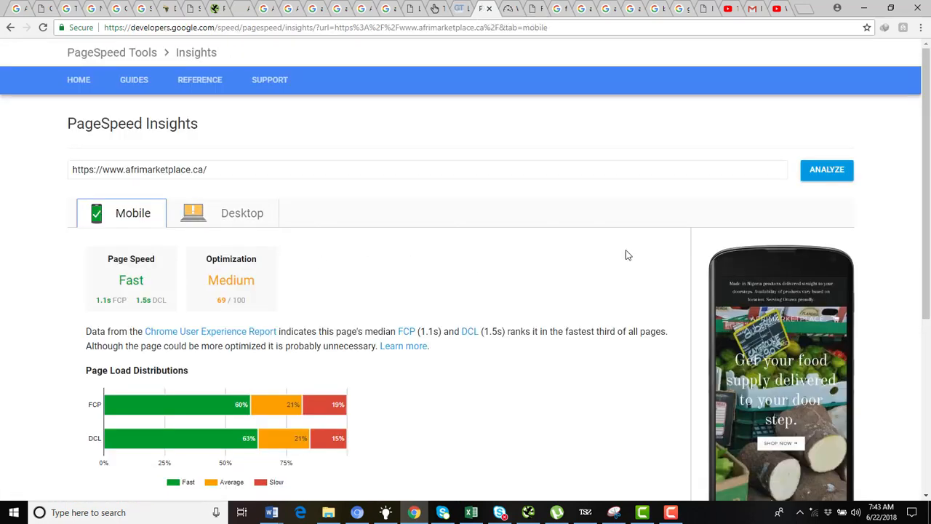
pyautogui.scroll(-1, 783, 273)
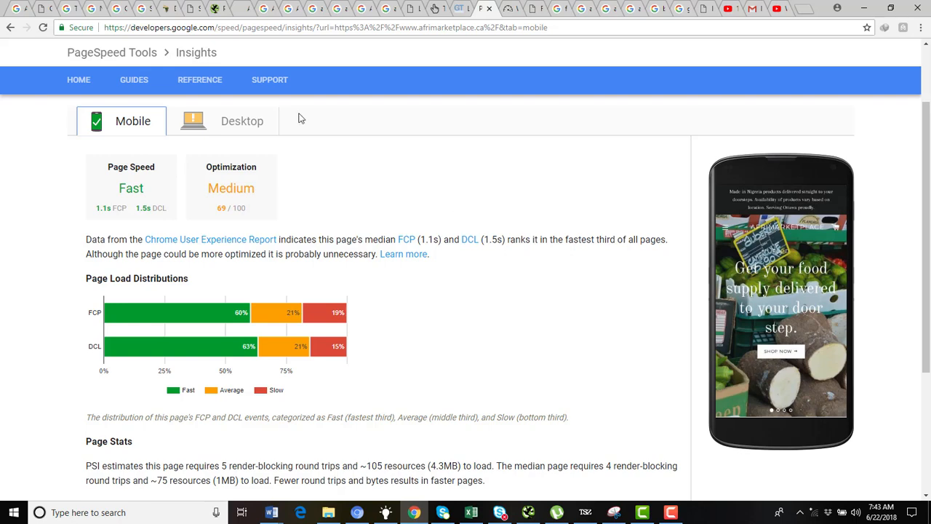
pyautogui.click(208, 120)
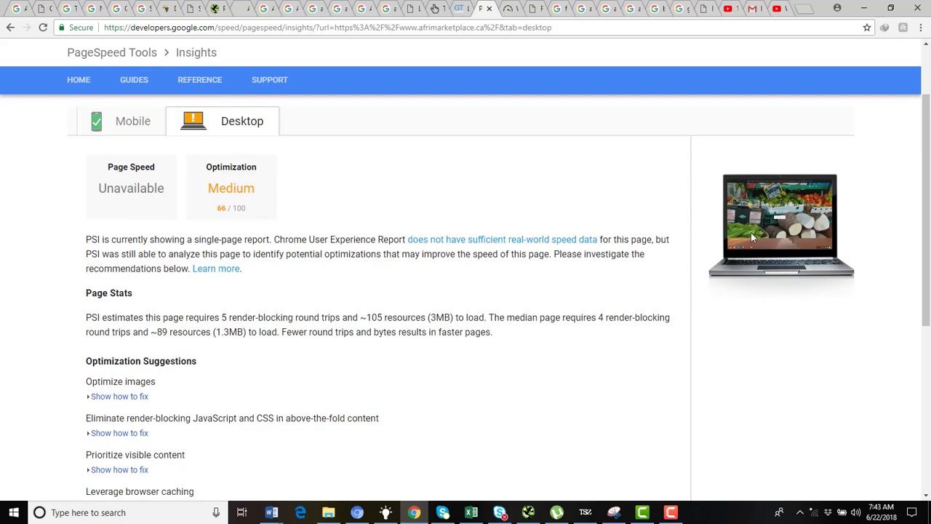
pyautogui.scroll(-4, 850, 288)
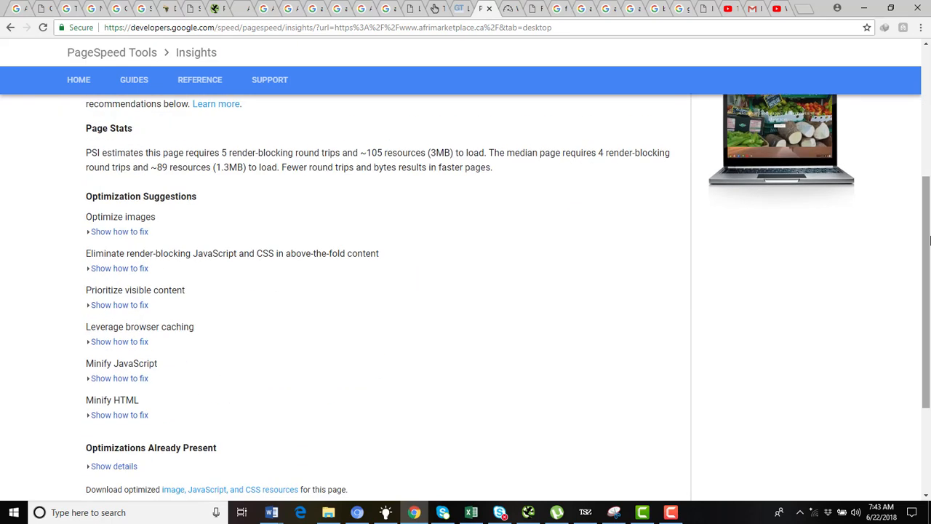
pyautogui.moveTo(929, 315); pyautogui.dragTo(928, 138)
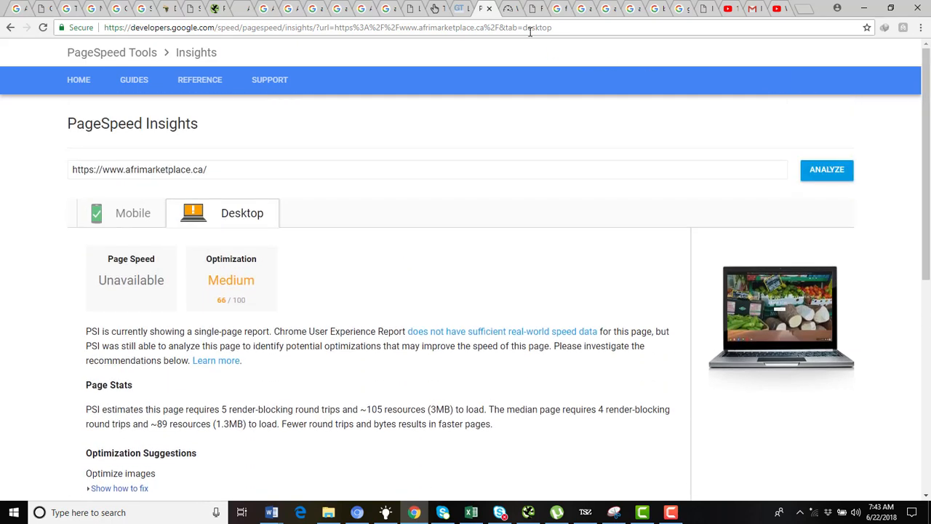
# Examine the WebPageTest results for afrimarketplace.ca, including the waterfalls and the image share of requests in Run 2's content breakdown
pyautogui.click(514, 9)
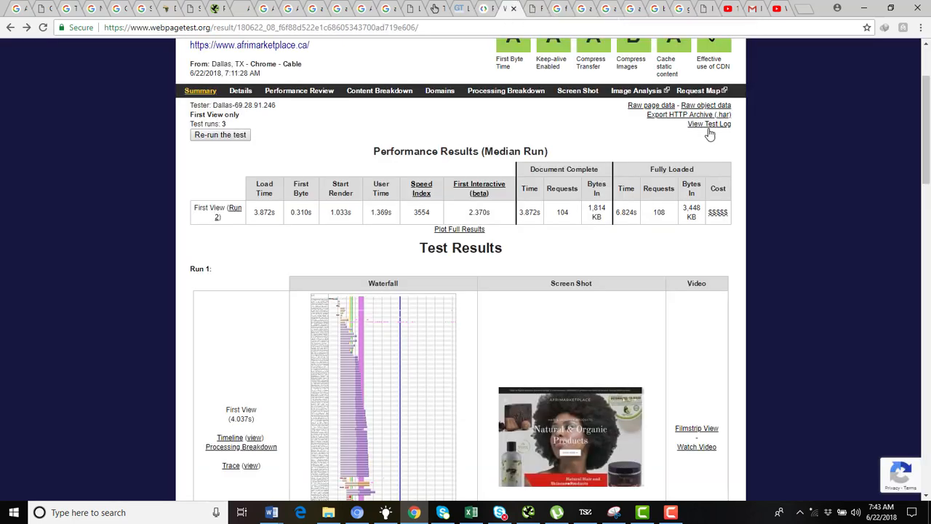
pyautogui.moveTo(929, 138); pyautogui.dragTo(929, 209)
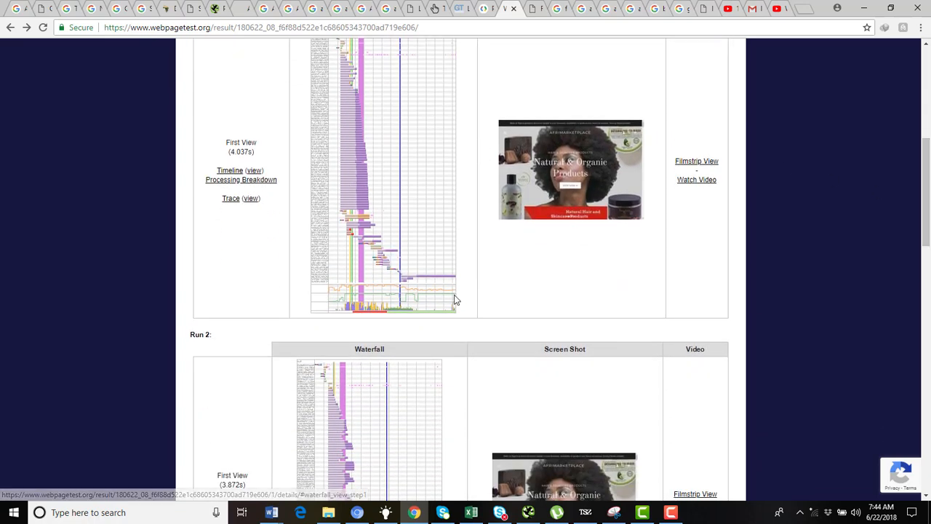
pyautogui.moveTo(928, 217); pyautogui.dragTo(929, 311)
pyautogui.moveTo(357, 322)
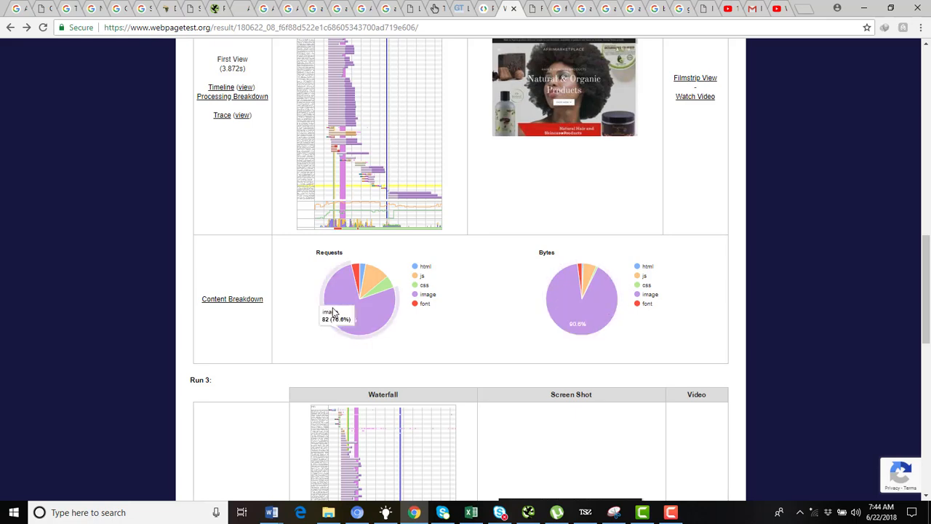
pyautogui.moveTo(929, 304); pyautogui.dragTo(927, 133)
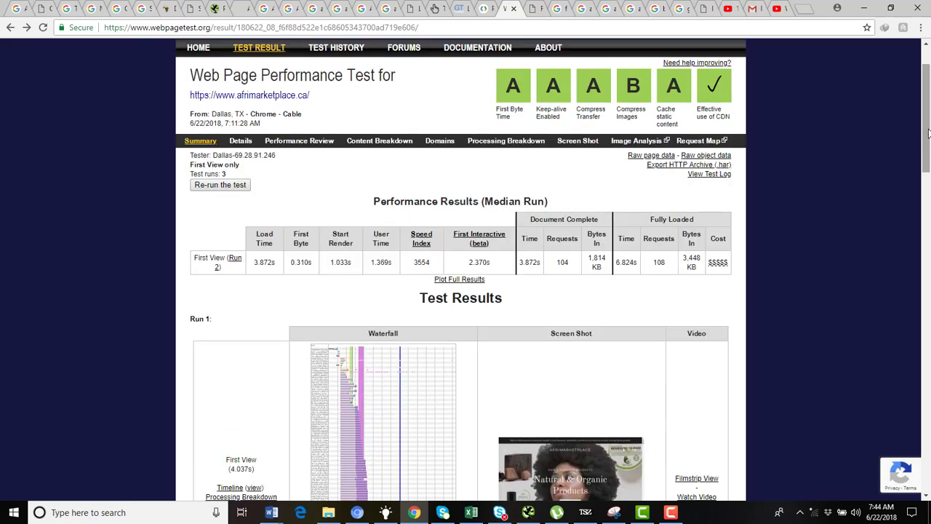
# Review the UpCity SEO Report Card for afrimarketplace.ca, covering rank analysis, link building, on-site analysis and website accessibility, and highlight the homepage title
pyautogui.click(532, 8)
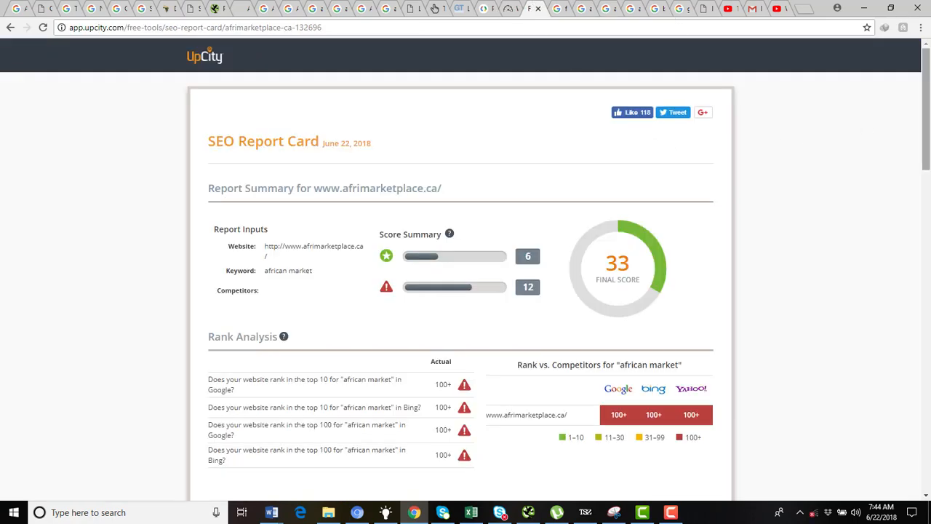
pyautogui.moveTo(928, 116); pyautogui.dragTo(927, 150)
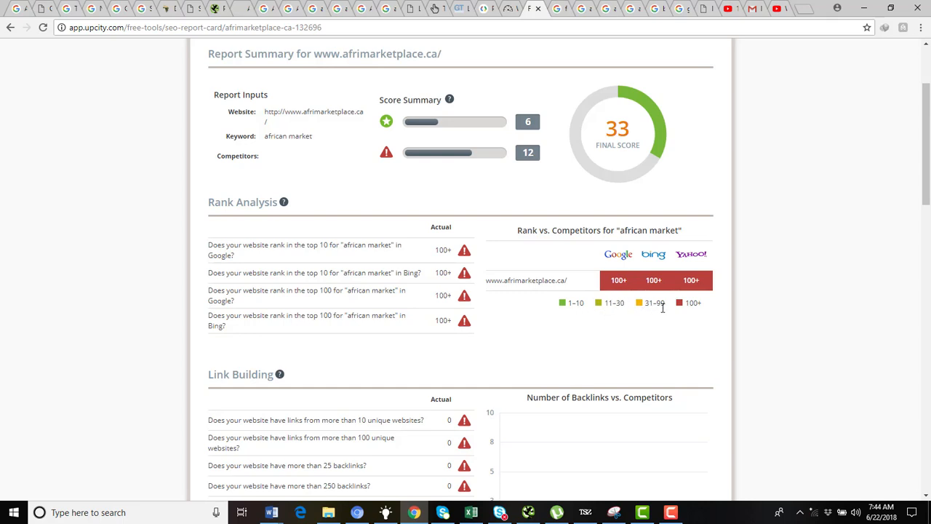
pyautogui.moveTo(927, 176); pyautogui.dragTo(929, 293)
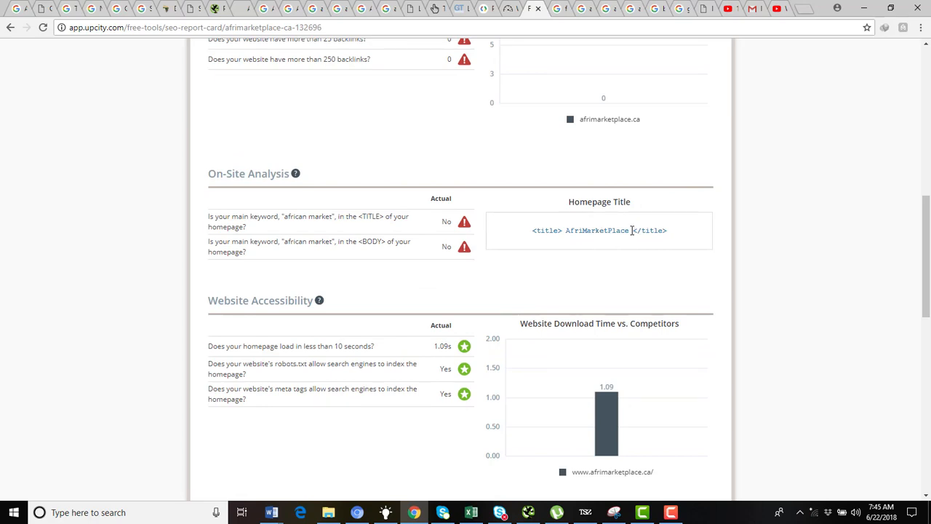
pyautogui.moveTo(630, 231); pyautogui.dragTo(562, 232)
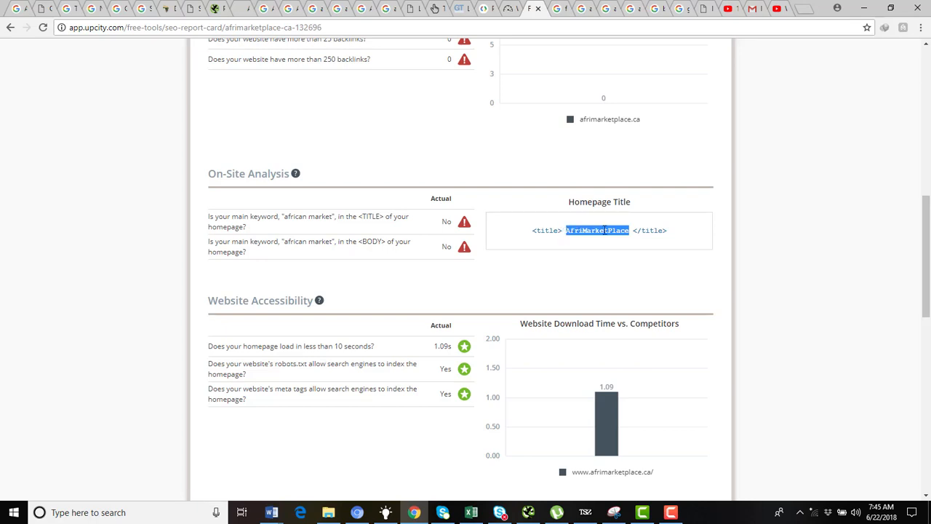
pyautogui.click(333, 225)
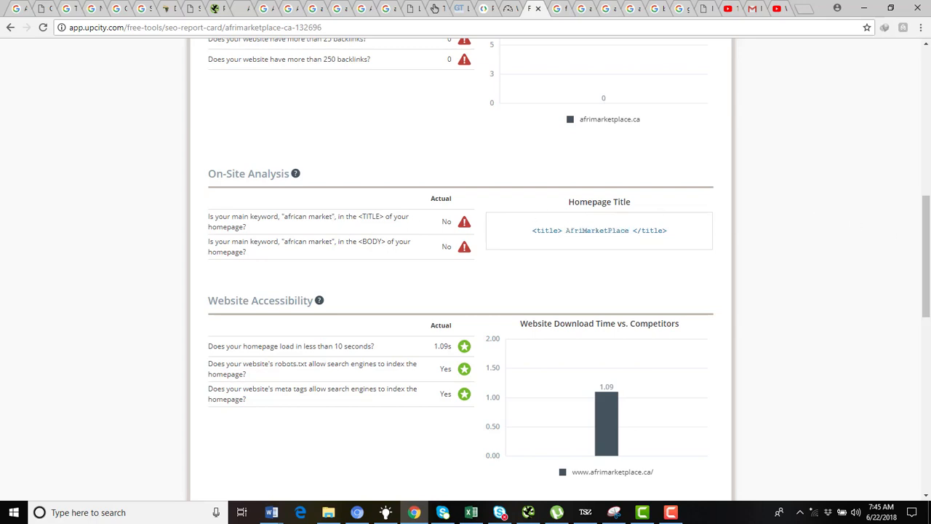
pyautogui.moveTo(926, 270); pyautogui.dragTo(926, 265)
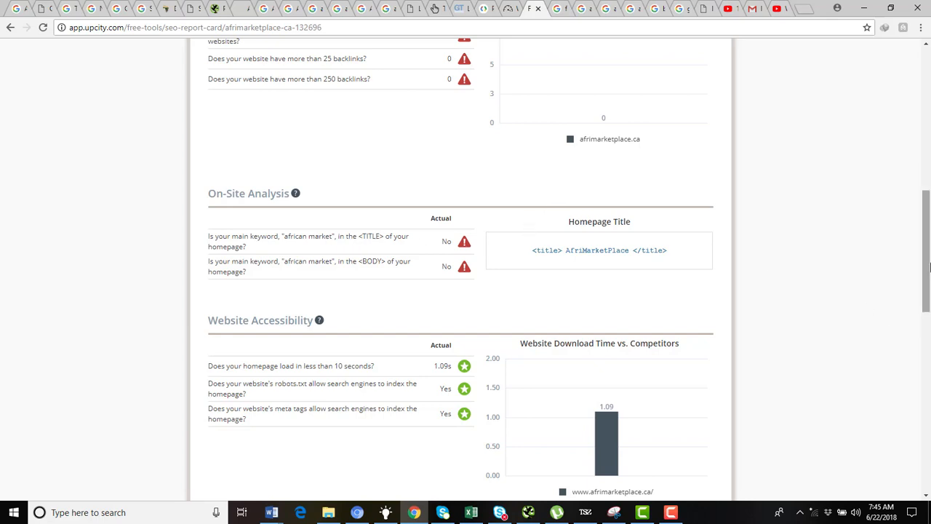
pyautogui.moveTo(925, 291); pyautogui.dragTo(926, 244)
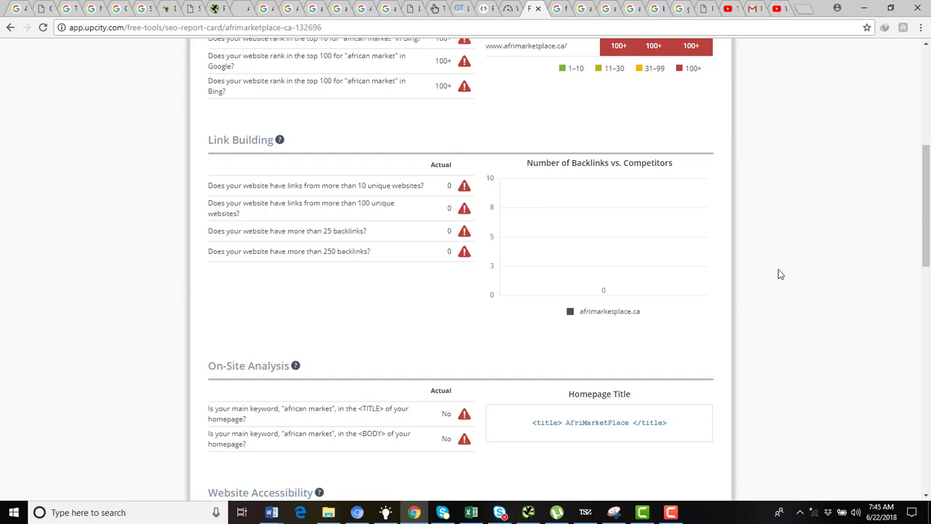
pyautogui.moveTo(927, 246); pyautogui.dragTo(929, 190)
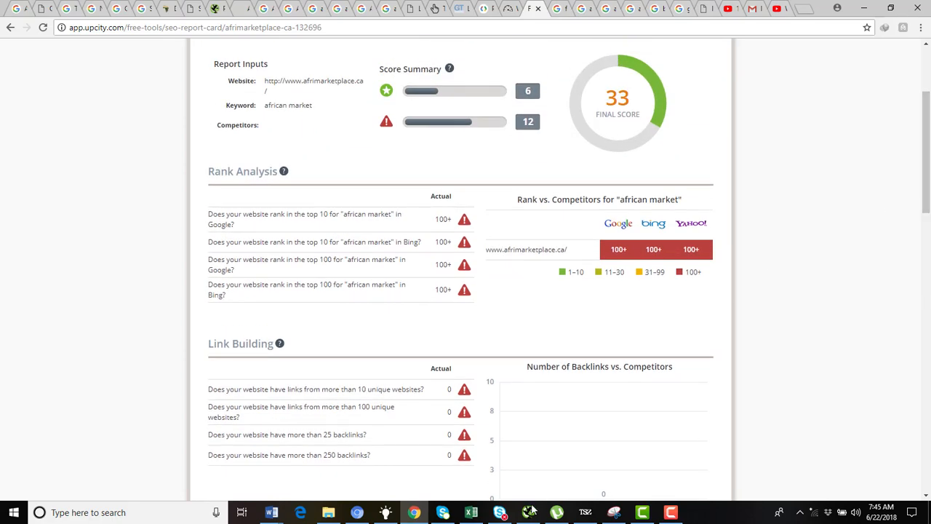
# Switch to Screaming Frog SEO Spider and examine the internal pages' addresses, status codes, titles and meta descriptions in the afrimarketplace.ca crawl
pyautogui.click(530, 511)
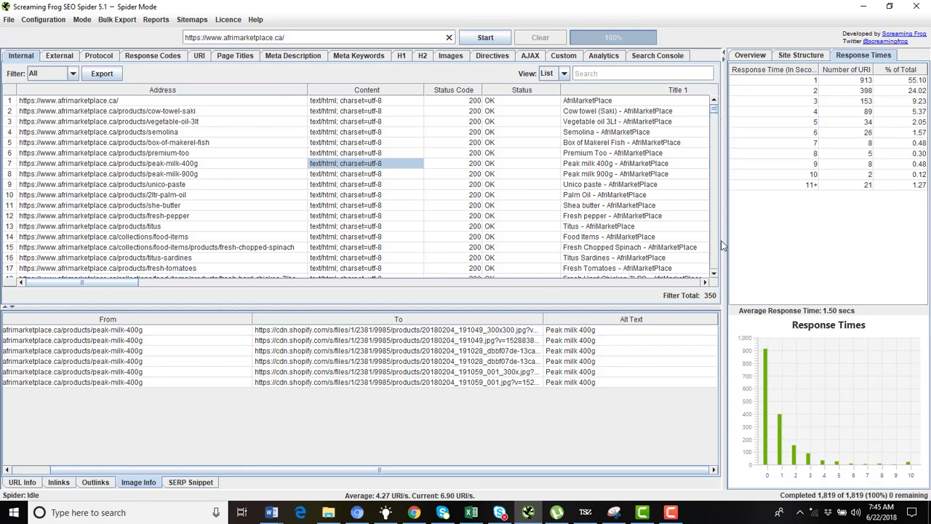
pyautogui.click(646, 164)
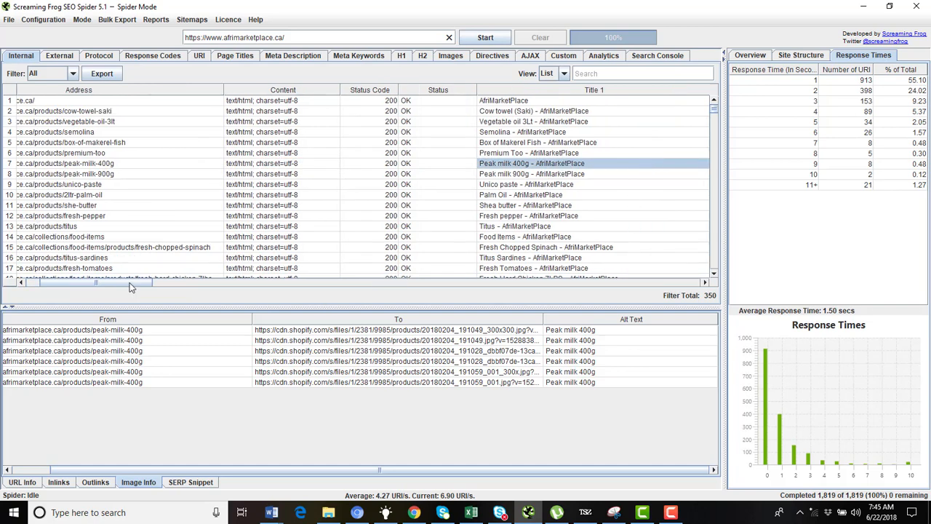
pyautogui.moveTo(130, 287); pyautogui.dragTo(198, 287)
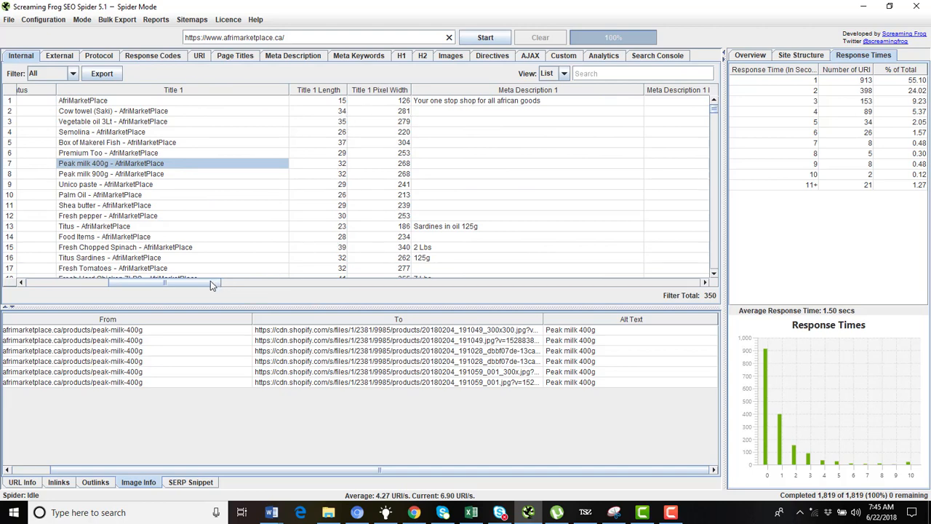
pyautogui.moveTo(210, 285); pyautogui.dragTo(191, 285)
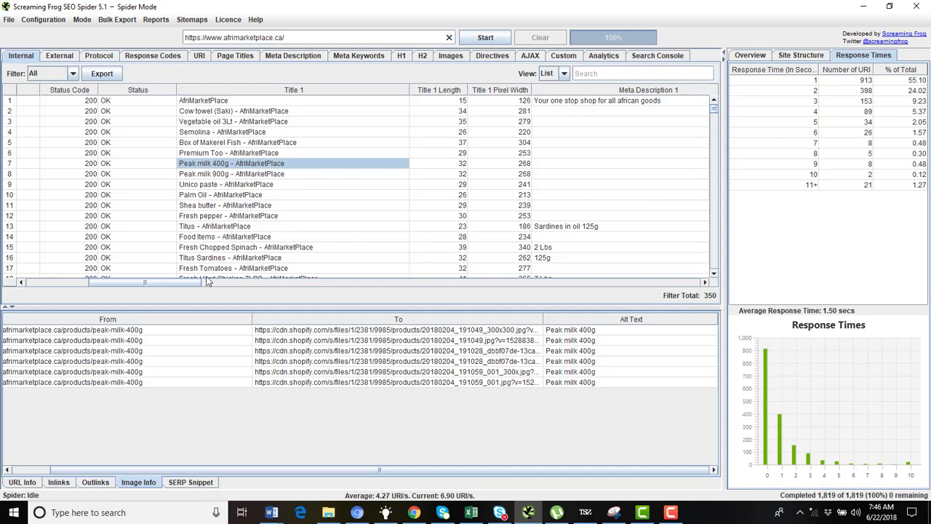
pyautogui.moveTo(184, 284); pyautogui.dragTo(123, 282)
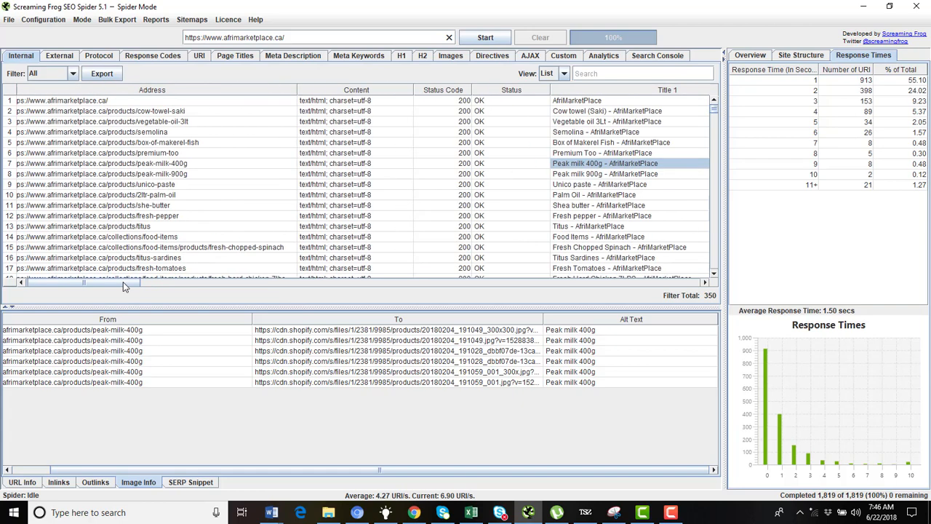
# Inspect the crawl's external resources, including the image details of the 20171105_220307_150x150 file, and the protocol listing
pyautogui.click(58, 56)
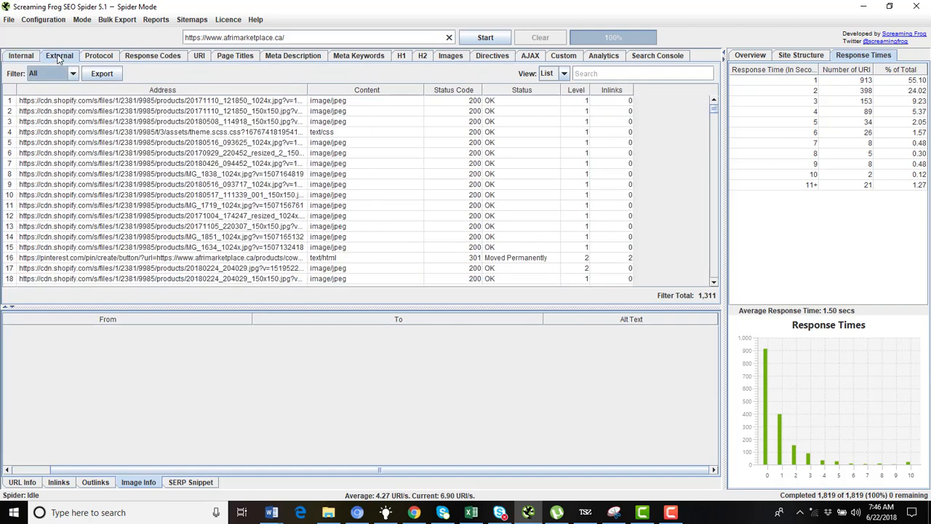
pyautogui.click(283, 229)
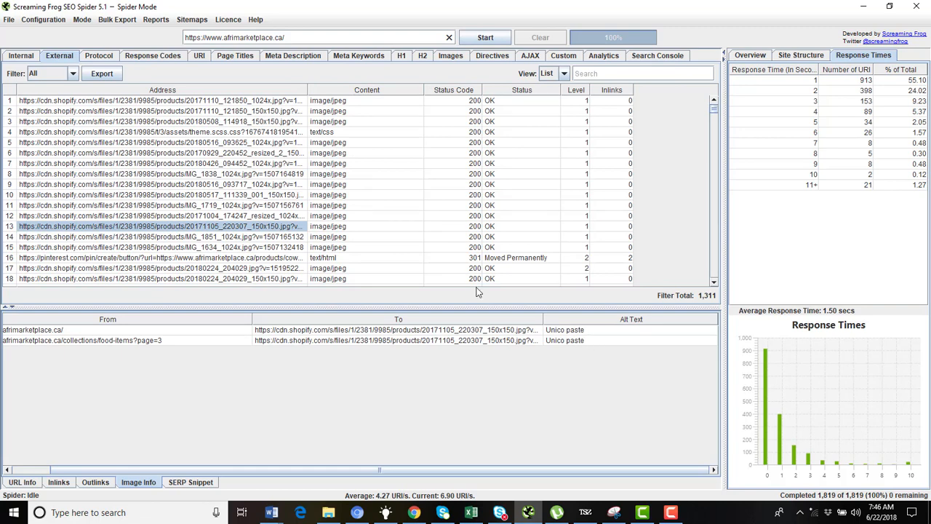
pyautogui.click(107, 56)
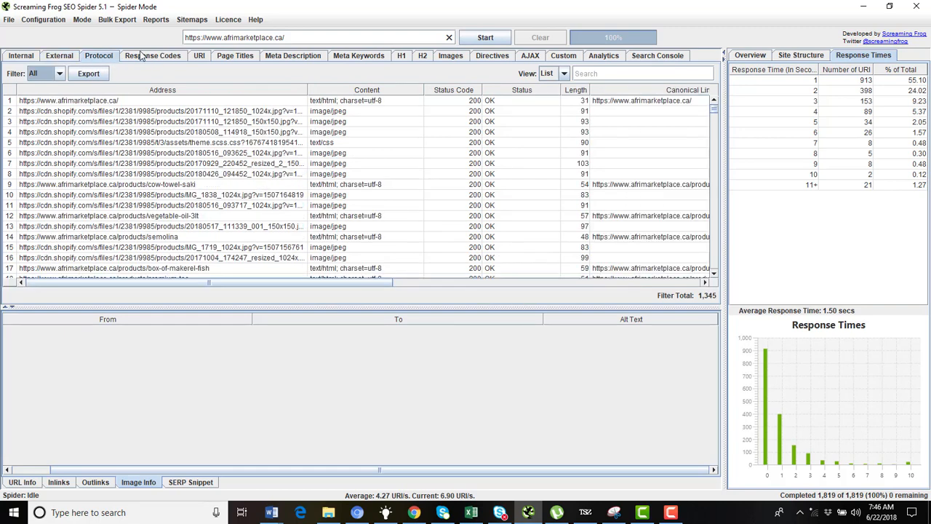
# Go through the crawled URIs and check the image alt text of product pages such as box-of-makerel-fish, peak-milk-900g, titus-sardines and fresh-tomatoes
pyautogui.click(201, 56)
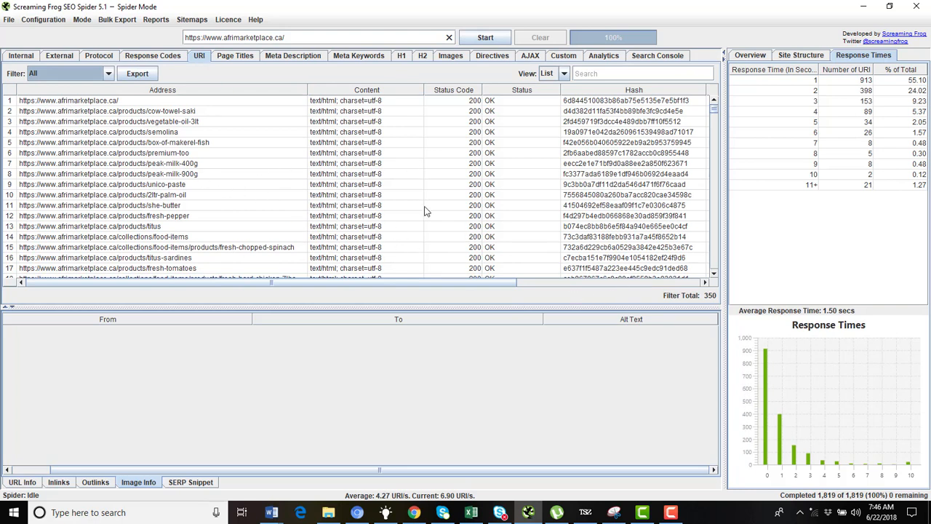
pyautogui.moveTo(378, 282); pyautogui.dragTo(287, 275)
pyautogui.click(182, 143)
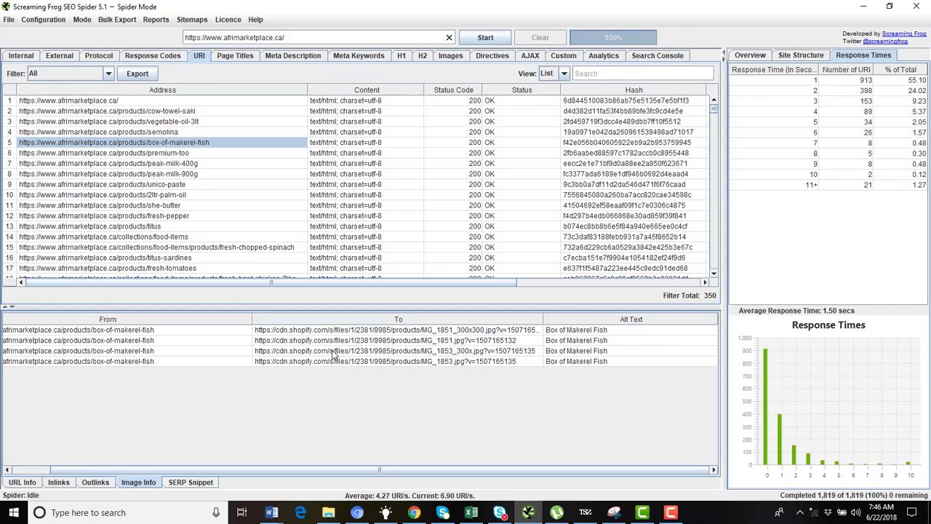
pyautogui.click(150, 174)
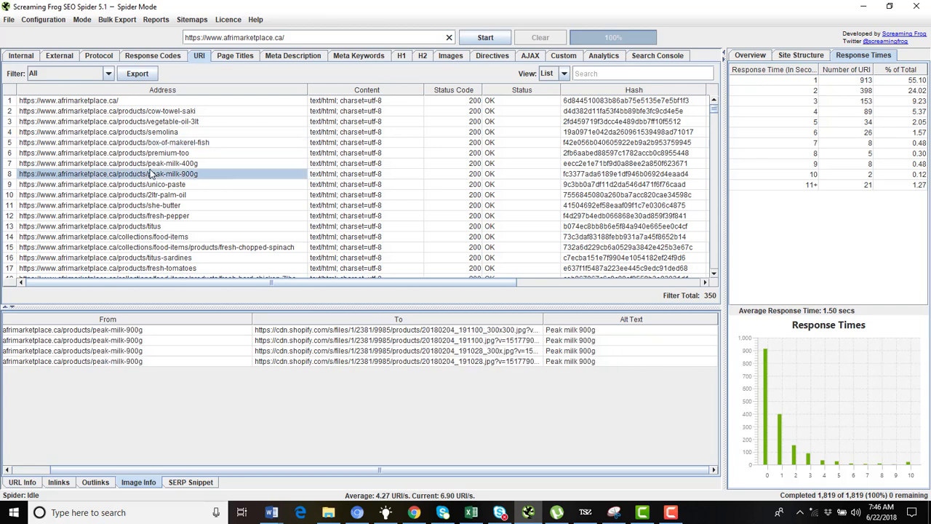
pyautogui.click(146, 196)
pyautogui.click(145, 218)
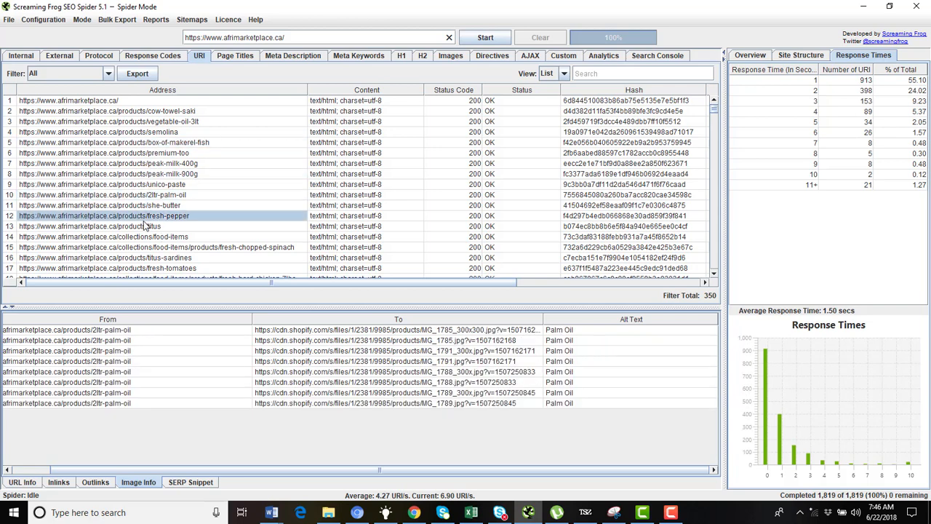
pyautogui.click(149, 239)
pyautogui.click(155, 261)
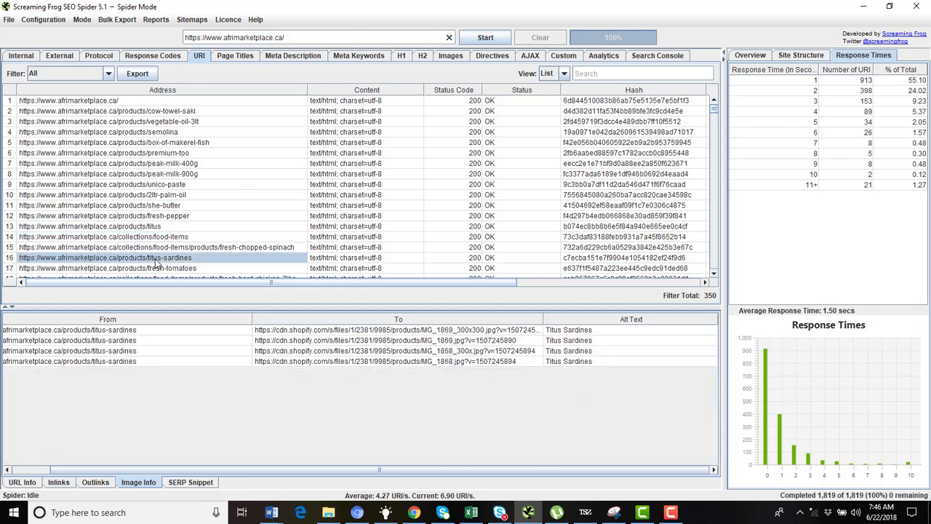
pyautogui.click(156, 269)
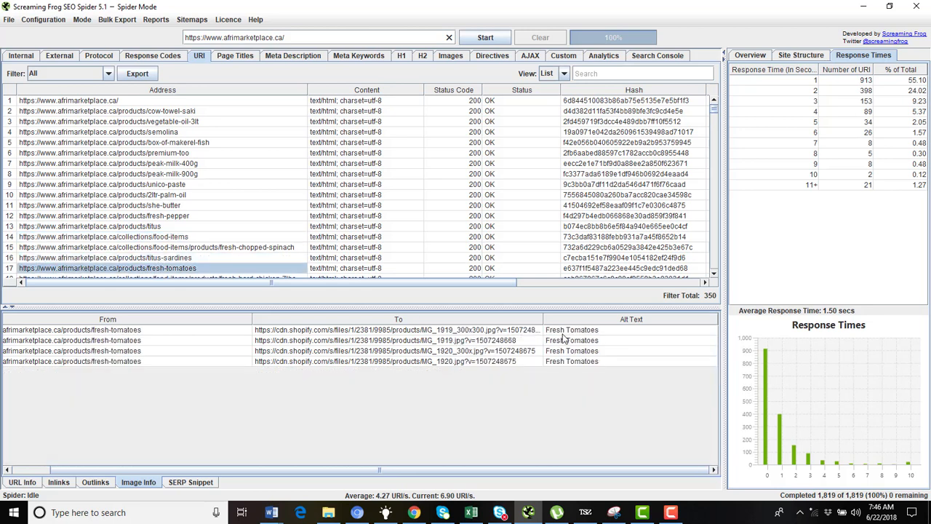
# Review the crawled pages' titles along with their lengths and pixel widths
pyautogui.click(236, 56)
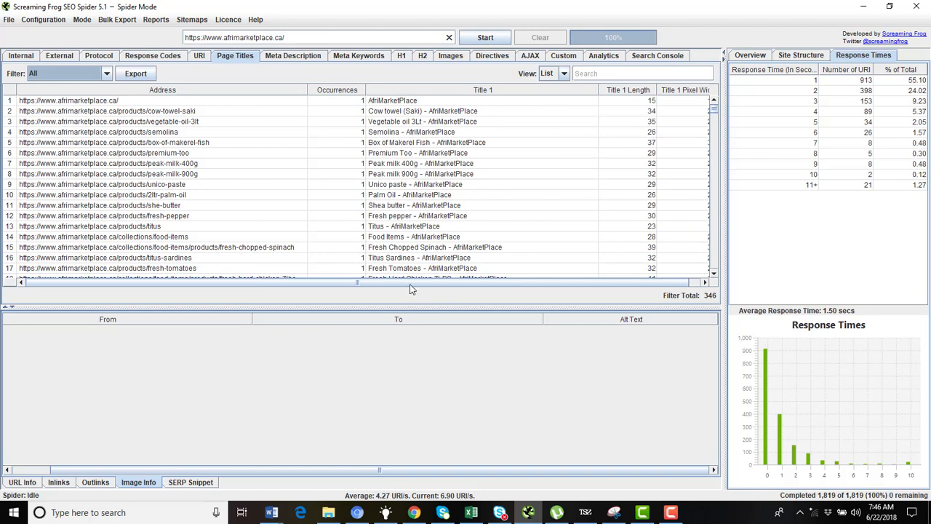
pyautogui.moveTo(409, 285); pyautogui.dragTo(455, 288)
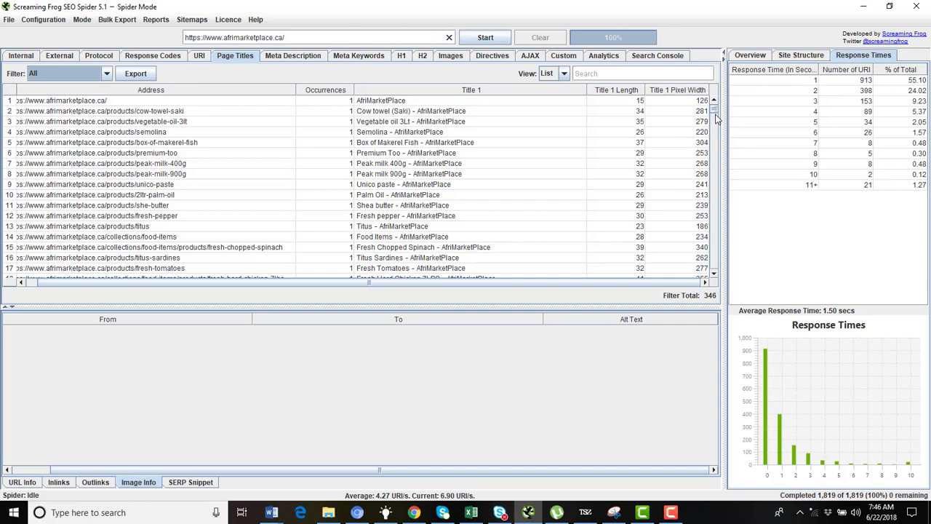
pyautogui.moveTo(715, 111)
pyautogui.mouseDown()
pyautogui.moveTo(713, 272)
pyautogui.moveTo(715, 100)
pyautogui.mouseUp()
# Review the meta descriptions of the crawled pages, including their lengths and pixel widths, further down the list and back at its start
pyautogui.click(294, 58)
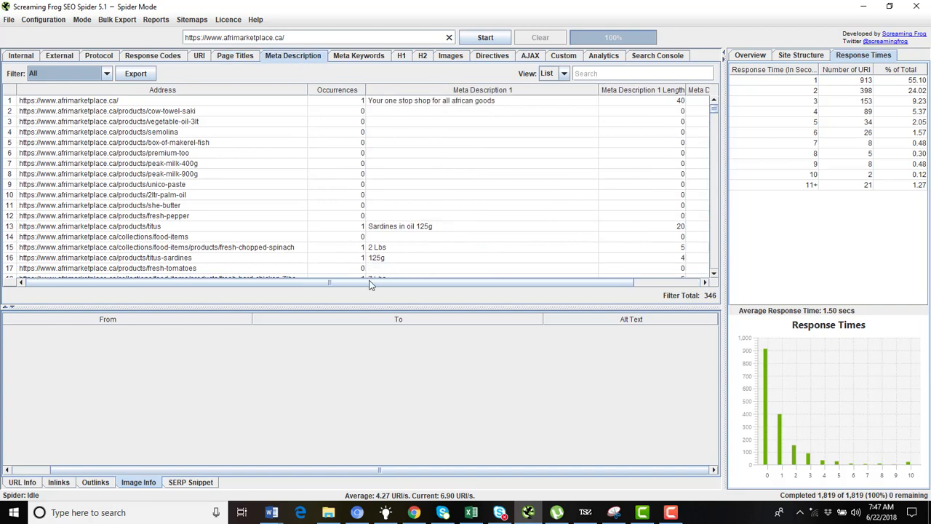
pyautogui.moveTo(369, 284); pyautogui.dragTo(512, 294)
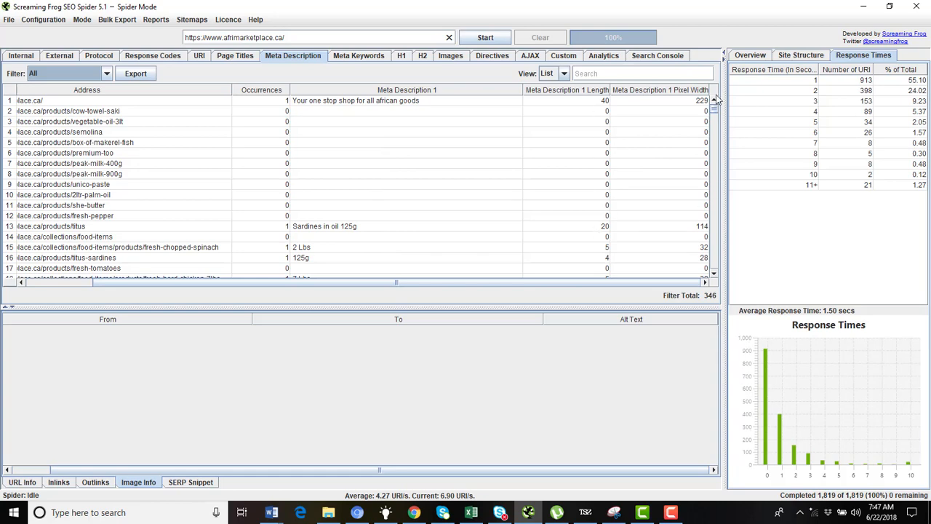
pyautogui.moveTo(716, 109); pyautogui.dragTo(716, 125)
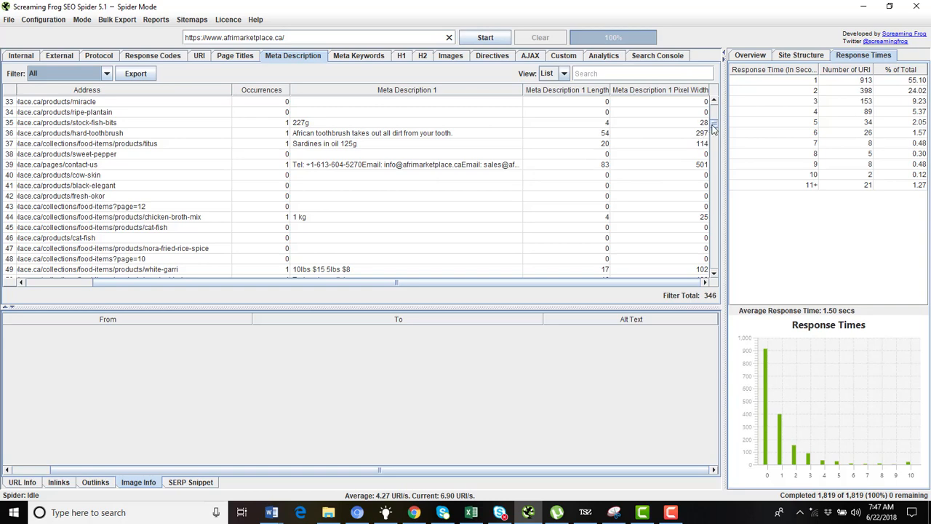
pyautogui.moveTo(715, 128); pyautogui.dragTo(729, 106)
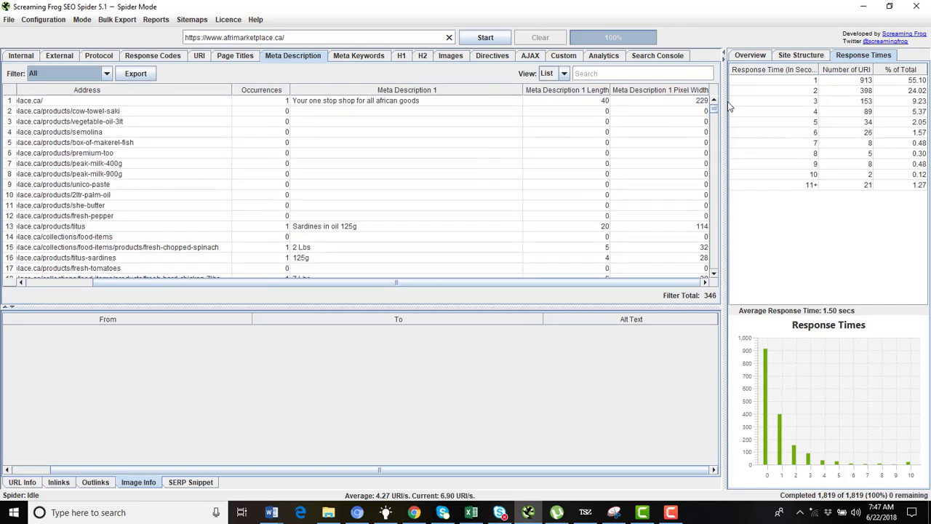
# Check the meta keywords of the crawled pages, including the entries for the titus product and the food-items collection
pyautogui.click(359, 57)
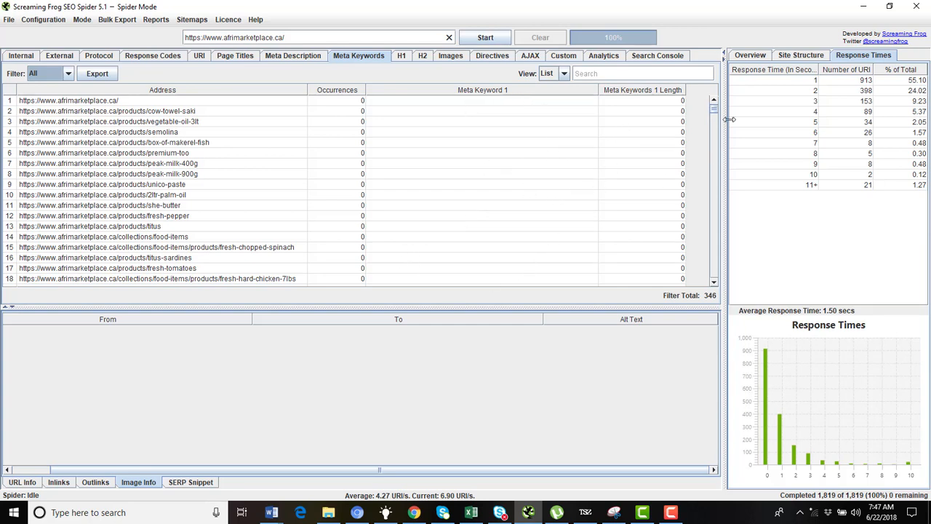
pyautogui.moveTo(715, 109)
pyautogui.mouseDown()
pyautogui.moveTo(715, 280)
pyautogui.moveTo(715, 103)
pyautogui.mouseUp()
pyautogui.click(405, 227)
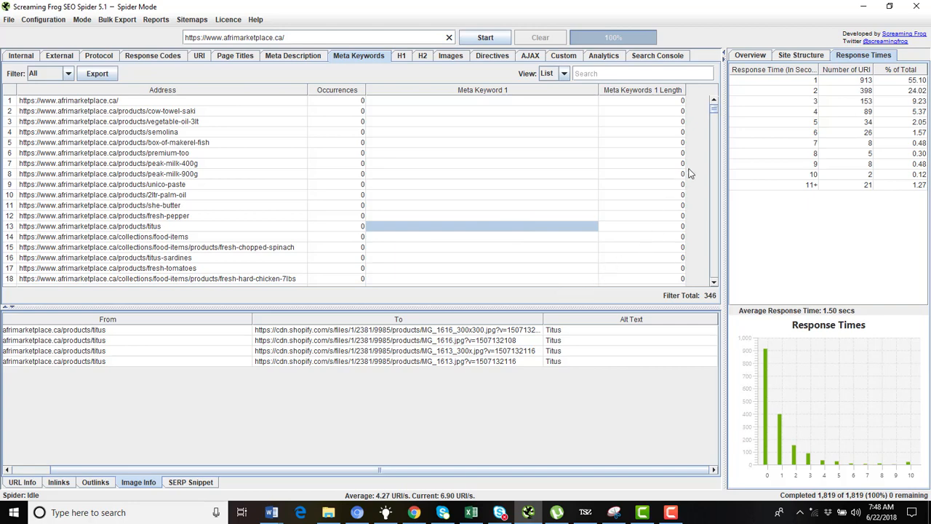
pyautogui.moveTo(714, 109)
pyautogui.mouseDown()
pyautogui.moveTo(719, 277)
pyautogui.moveTo(718, 102)
pyautogui.mouseUp()
pyautogui.click(480, 242)
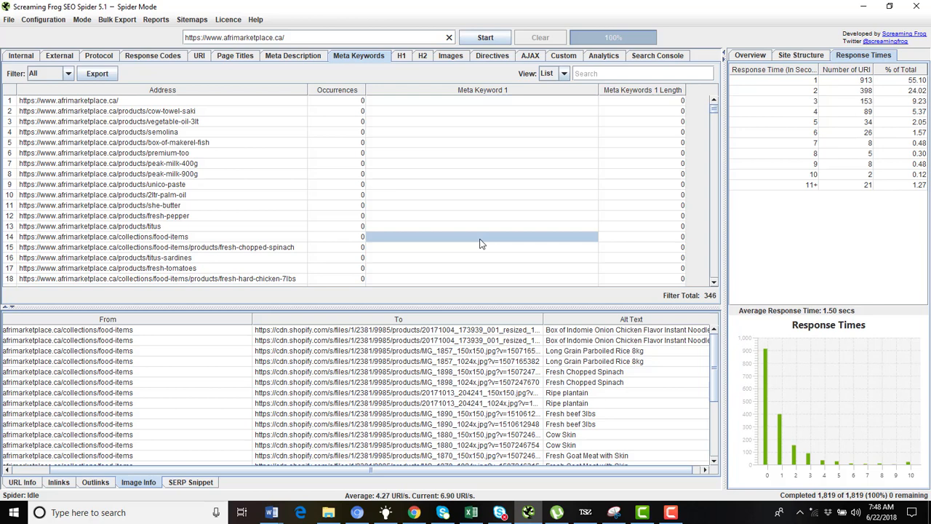
# Examine the crawl's H1 and H2 headings, images and directives listings
pyautogui.click(401, 56)
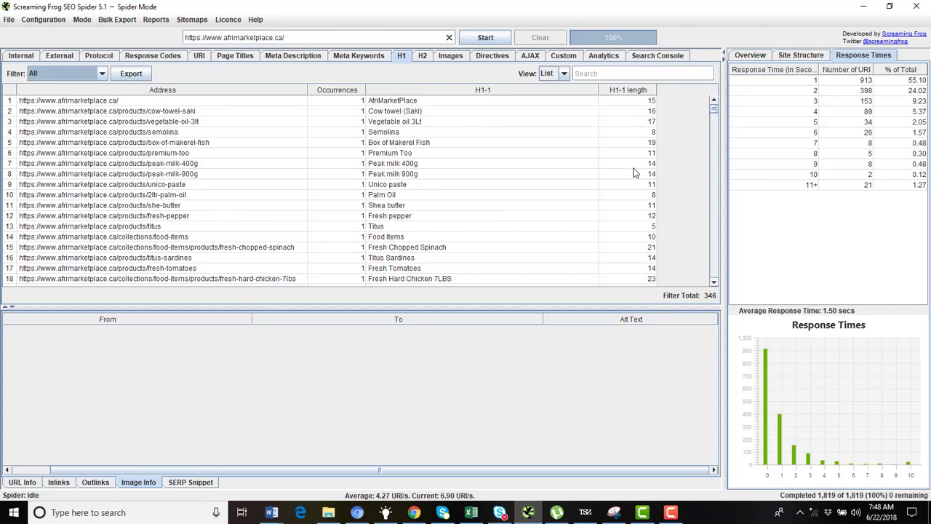
pyautogui.click(422, 58)
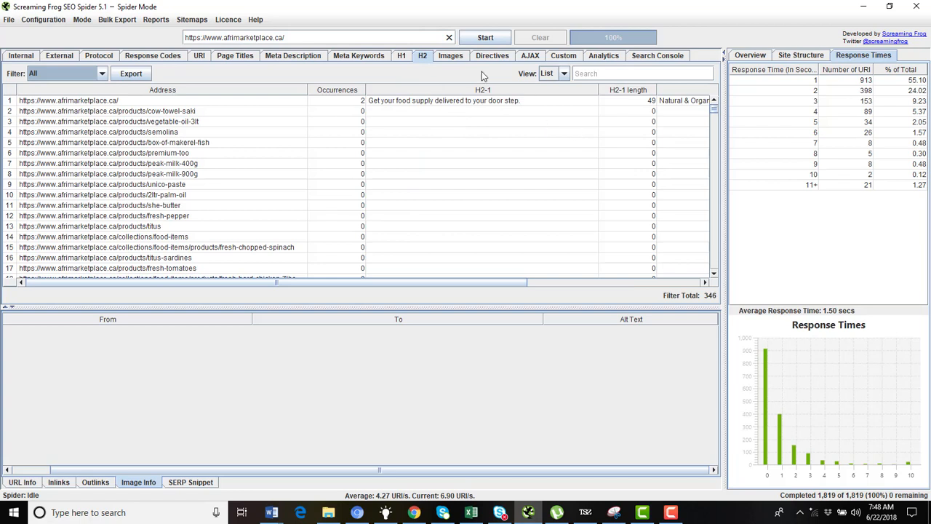
pyautogui.click(451, 59)
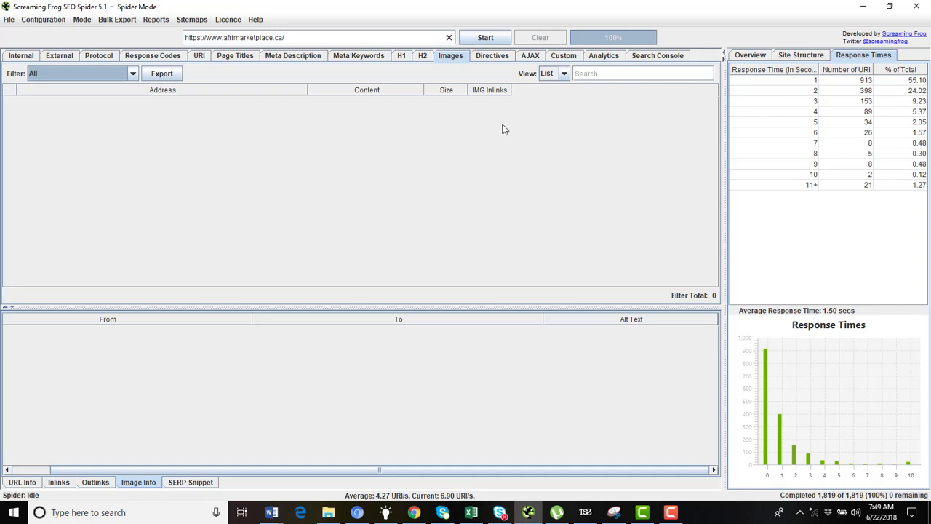
pyautogui.click(492, 61)
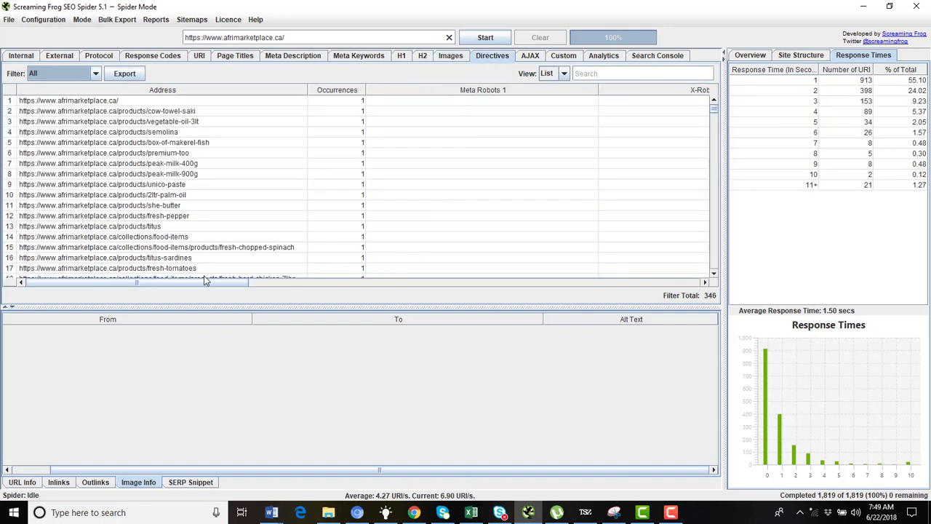
# Review the directives listing of the crawled pages down to the hair-products entries and back at its start
pyautogui.moveTo(199, 281); pyautogui.dragTo(156, 284)
pyautogui.moveTo(715, 111); pyautogui.dragTo(715, 187)
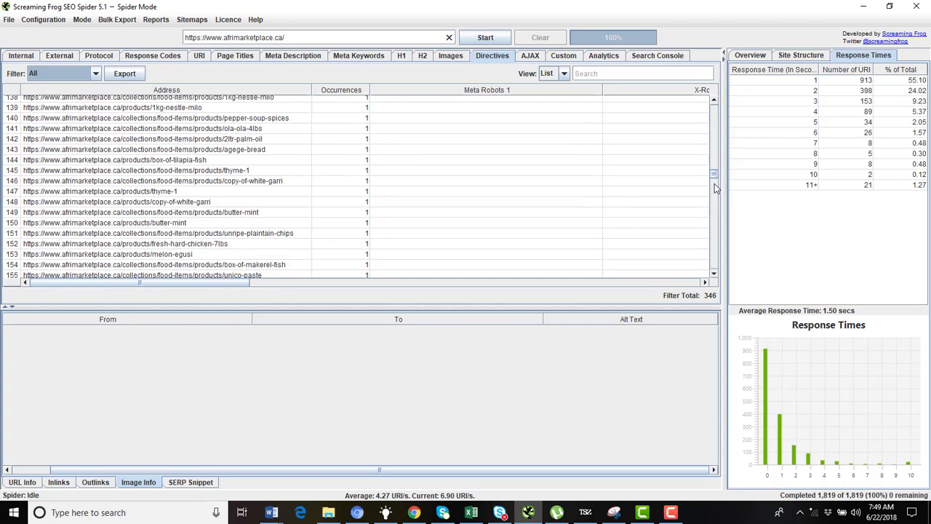
pyautogui.scroll(-20, 715, 188)
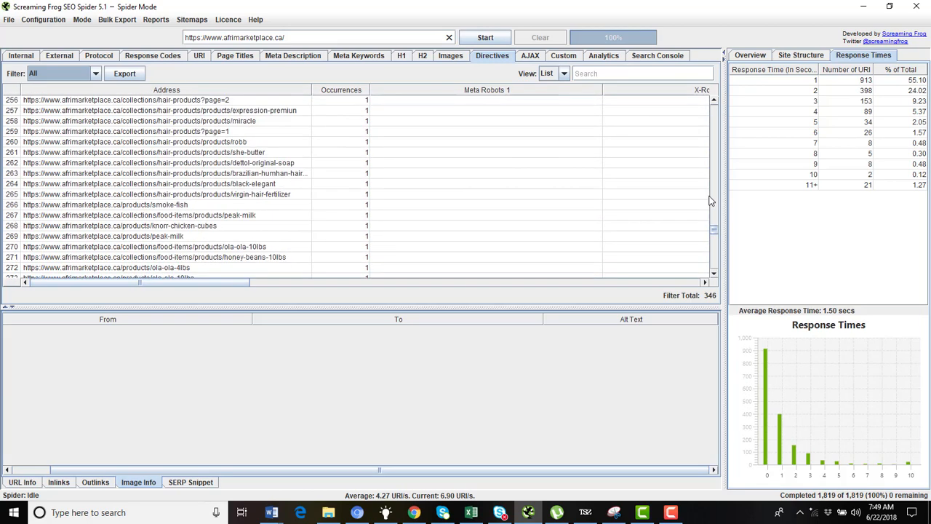
pyautogui.moveTo(713, 229); pyautogui.dragTo(714, 103)
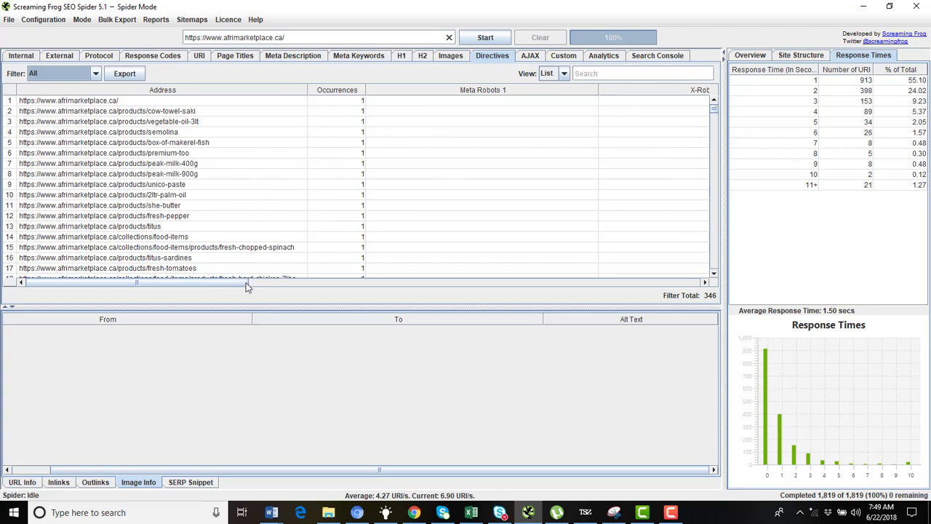
# Inspect the image details of the fresh-chopped-spinach page and the listing's X-Robots-Tag, Meta Refresh and canonical link columns
pyautogui.moveTo(218, 278); pyautogui.dragTo(322, 281)
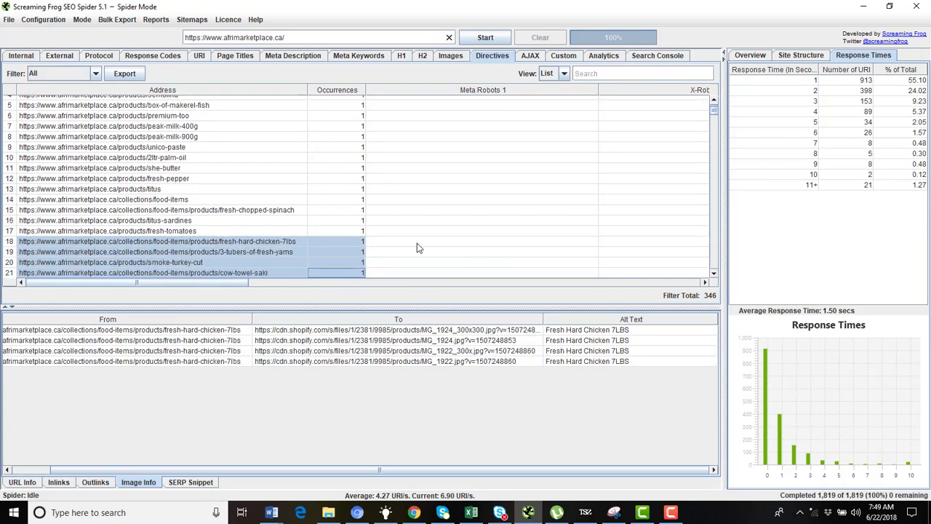
pyautogui.click(488, 214)
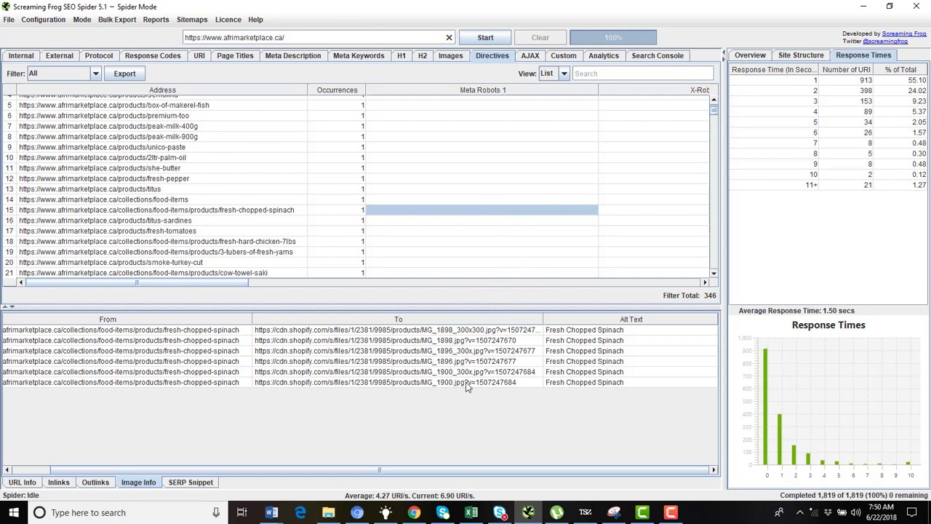
pyautogui.click(704, 283)
pyautogui.click(704, 283)
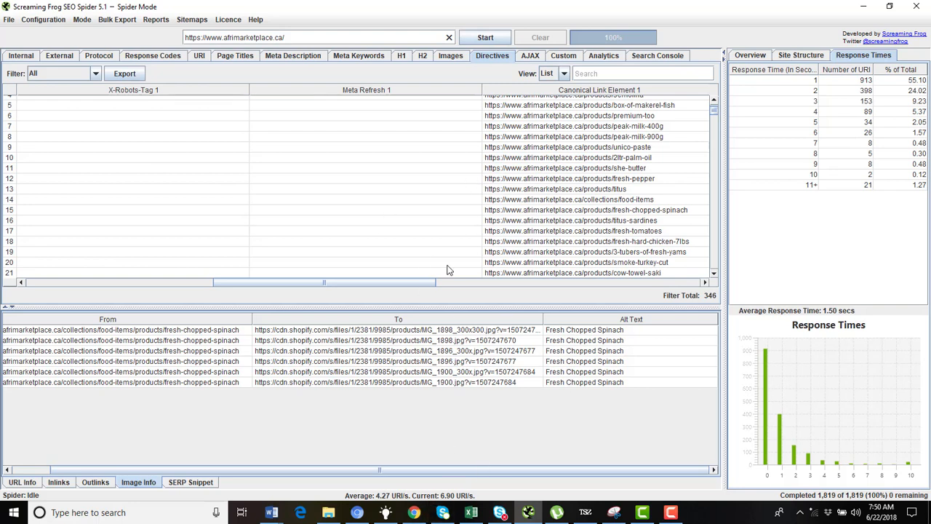
# Switch to Chrome and examine the Google results for "feco foods", including the Feco Foods home page description
pyautogui.moveTo(415, 515)
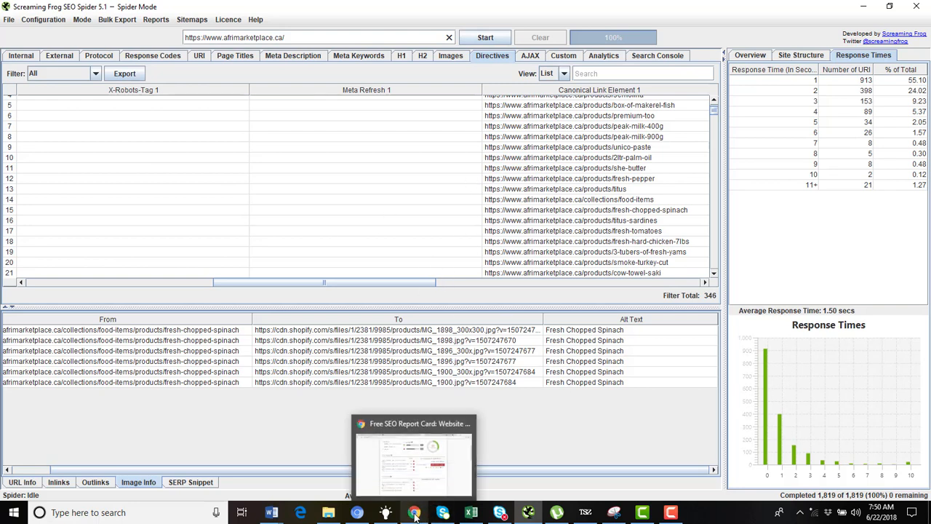
pyautogui.click(415, 515)
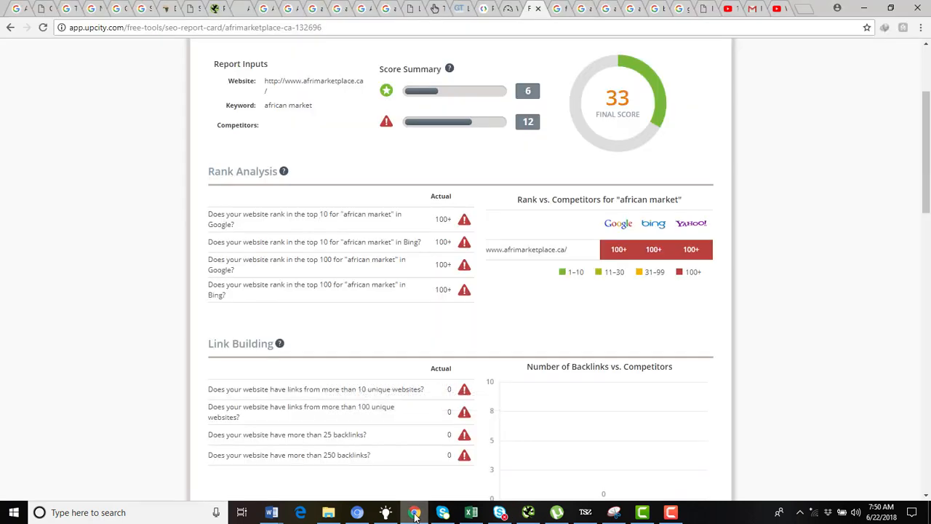
pyautogui.click(556, 9)
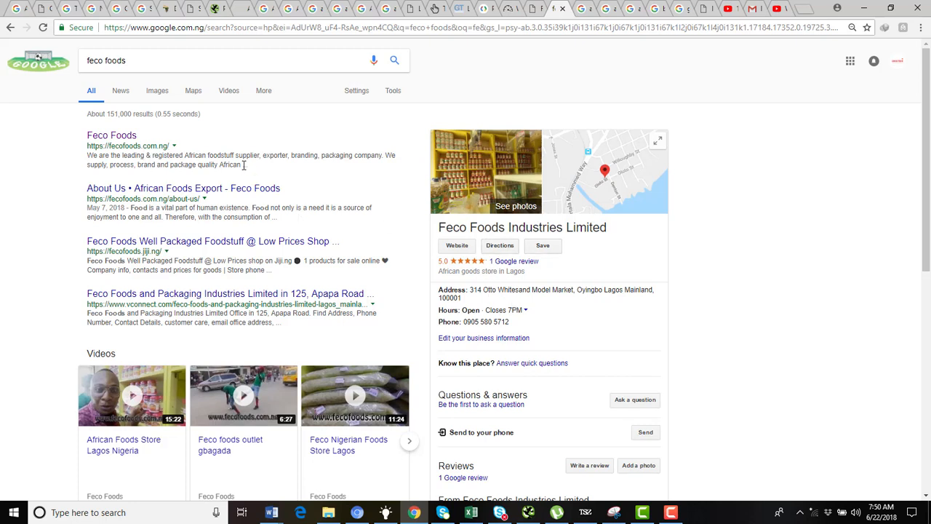
pyautogui.moveTo(244, 165); pyautogui.dragTo(87, 155)
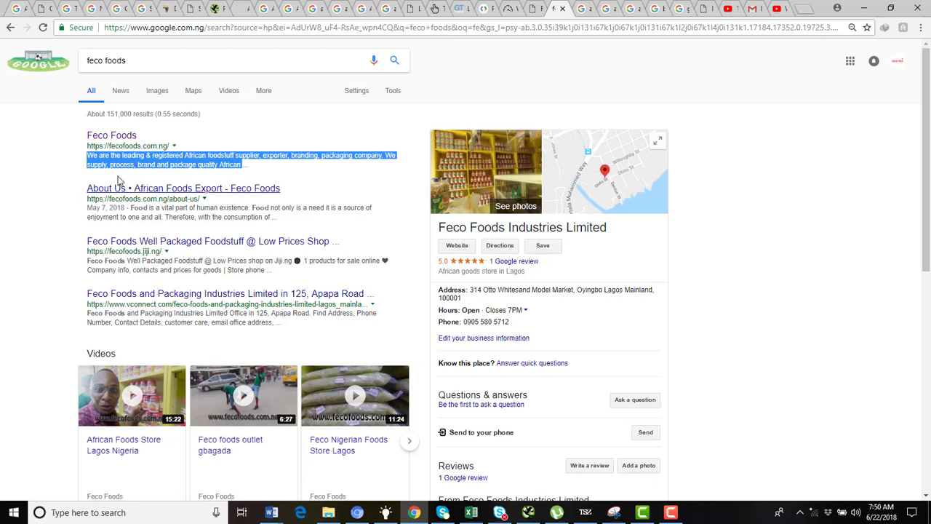
pyautogui.click(38, 227)
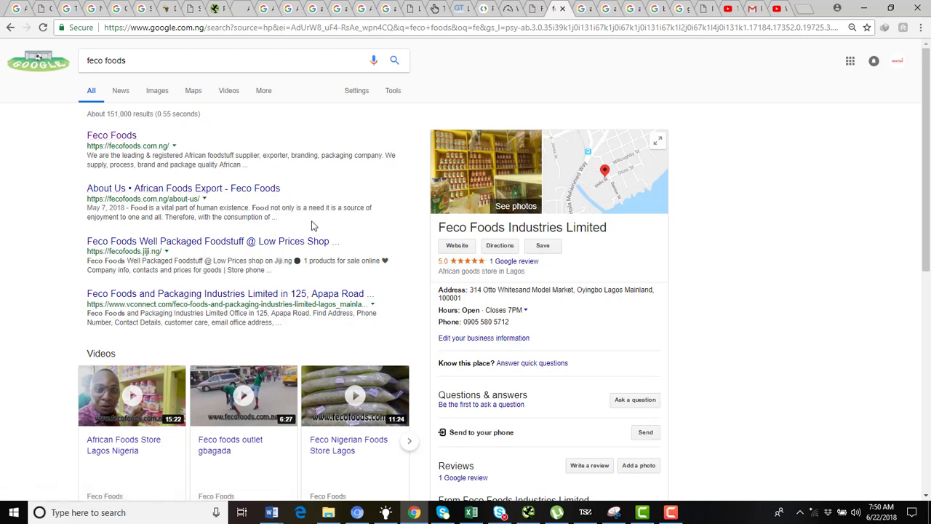
# Examine the Google rankings of Feco Foods for "african foodstuff products" and "african foodstuff supplier"
pyautogui.click(587, 9)
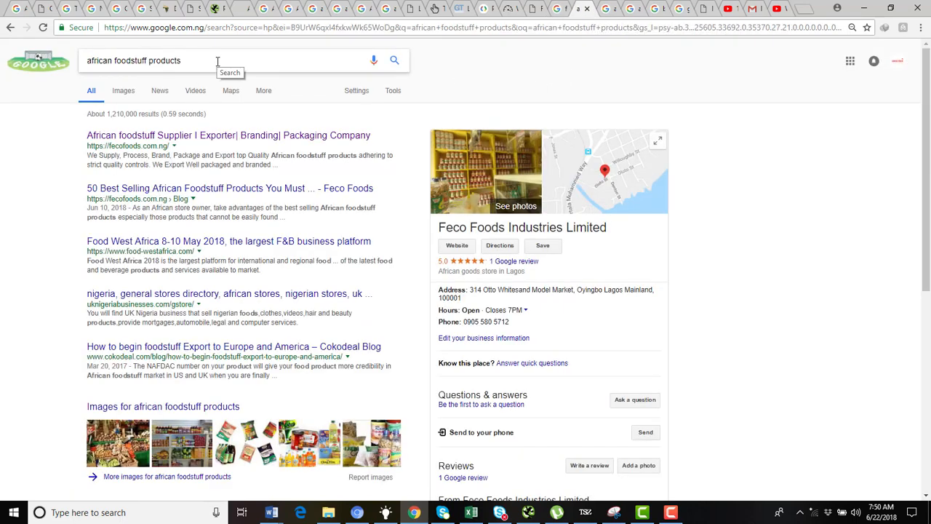
pyautogui.tripleClick(150, 62)
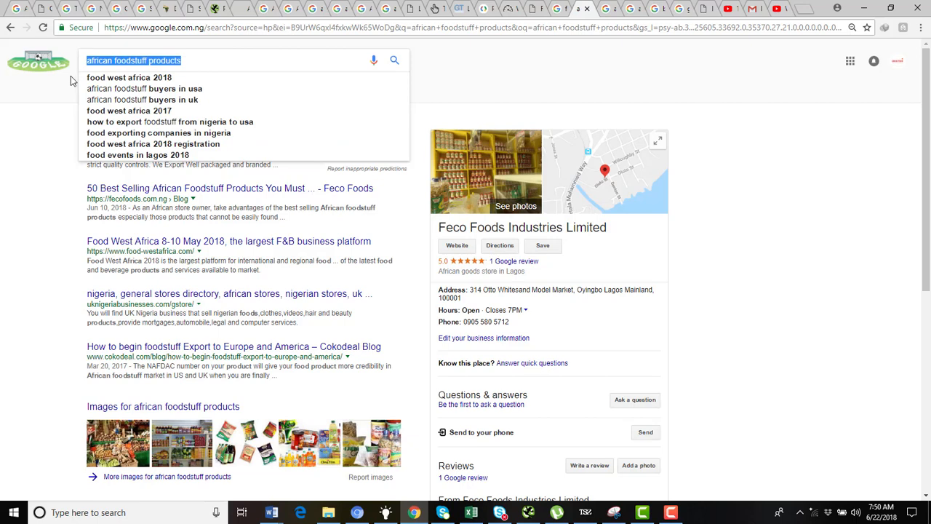
pyautogui.click(24, 185)
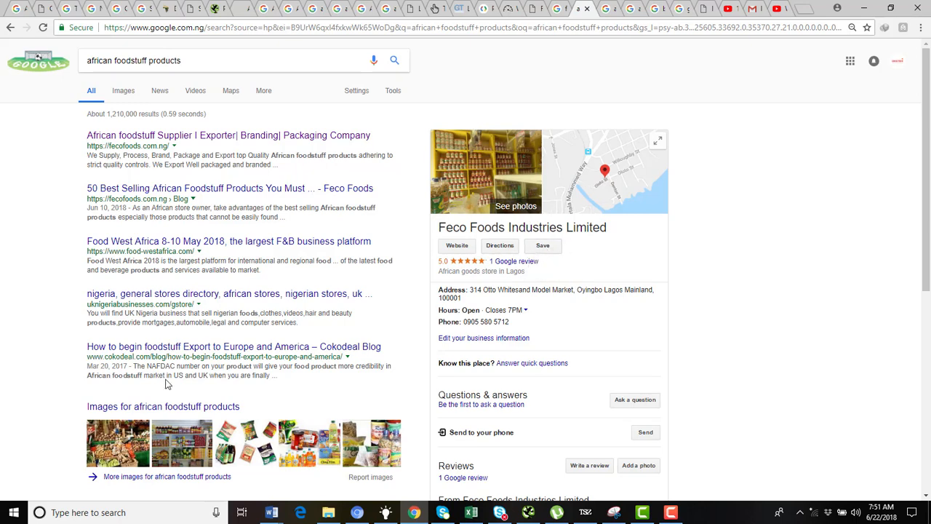
pyautogui.click(609, 8)
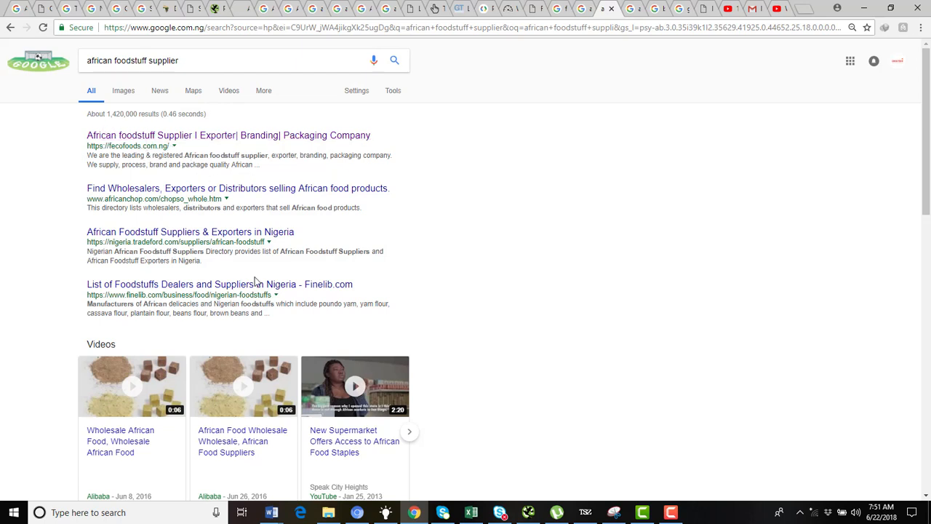
pyautogui.moveTo(926, 149)
pyautogui.mouseDown()
pyautogui.moveTo(929, 431)
pyautogui.moveTo(929, 155)
pyautogui.mouseUp()
# Examine the Google results for "african foodstuff exporter", "best selling african foodstuff products" and "guide to import food items from nigeria"
pyautogui.click(635, 7)
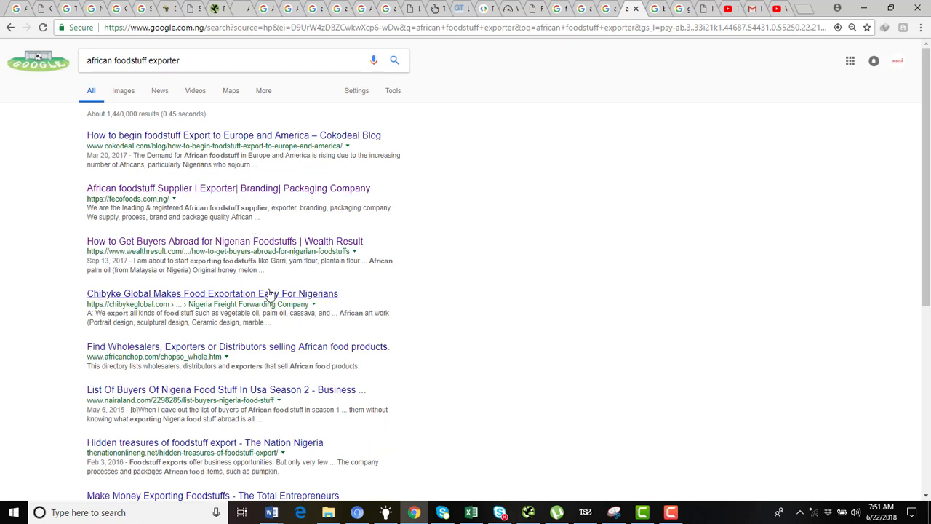
pyautogui.moveTo(927, 172); pyautogui.dragTo(929, 278)
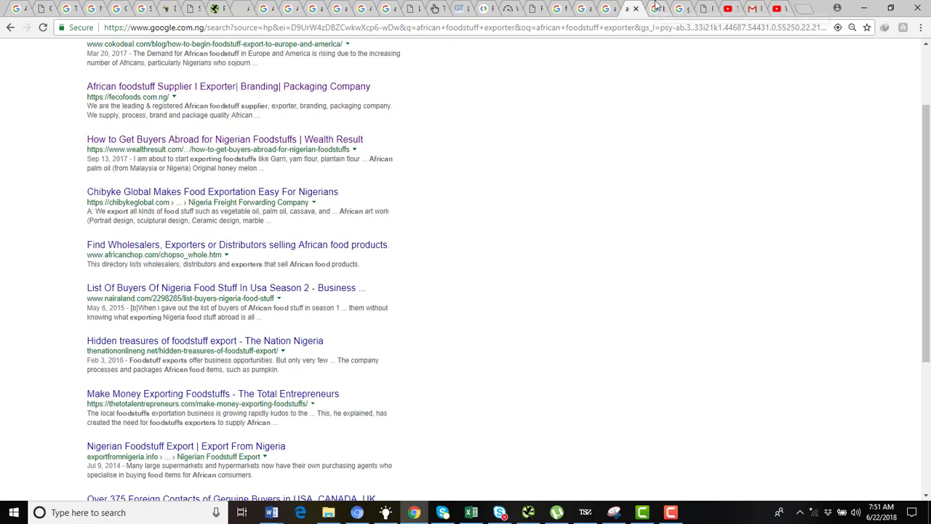
pyautogui.click(657, 7)
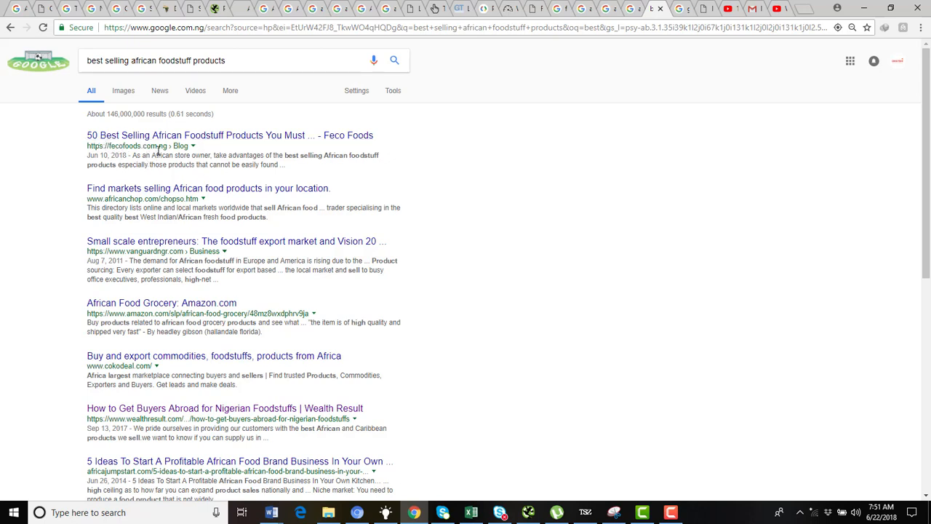
pyautogui.click(683, 8)
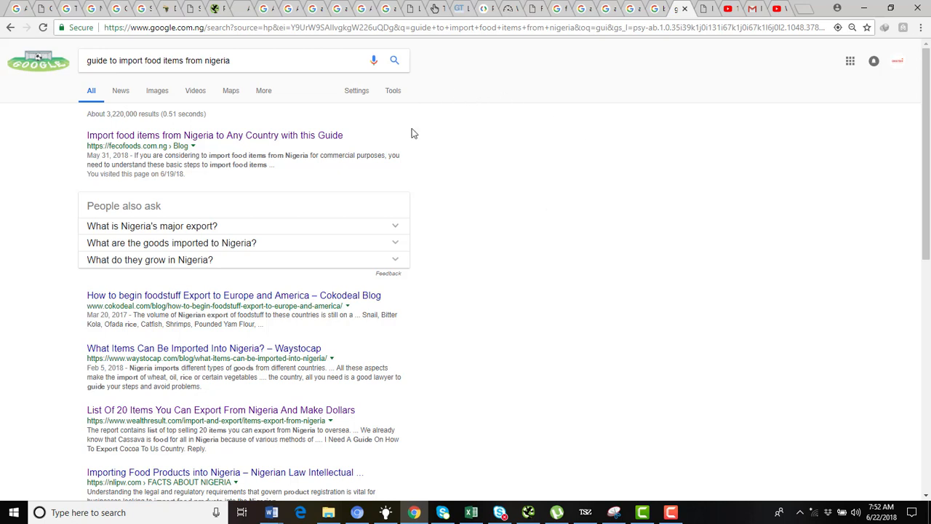
# Switch to the other browser and bring up the Feco Foods Google Analytics home page, also trying the site's general reports page
pyautogui.click(357, 512)
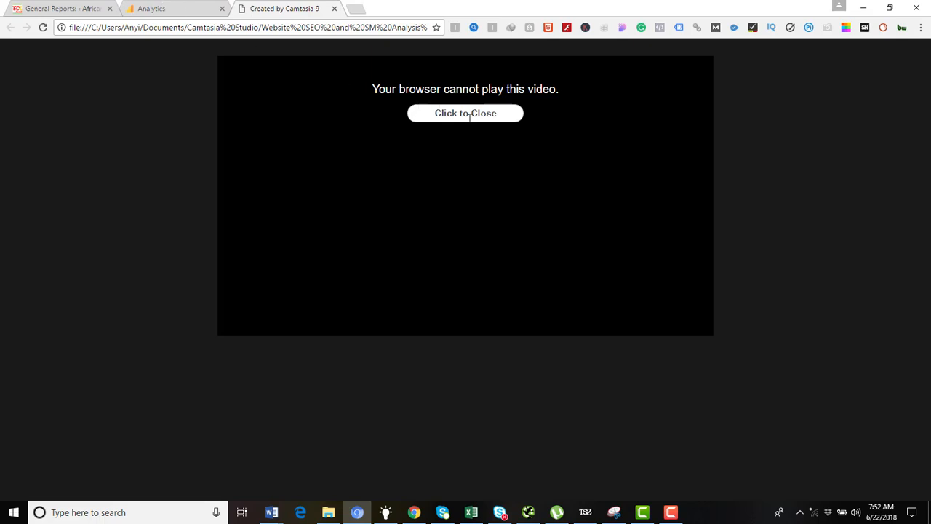
pyautogui.click(357, 515)
pyautogui.click(357, 515)
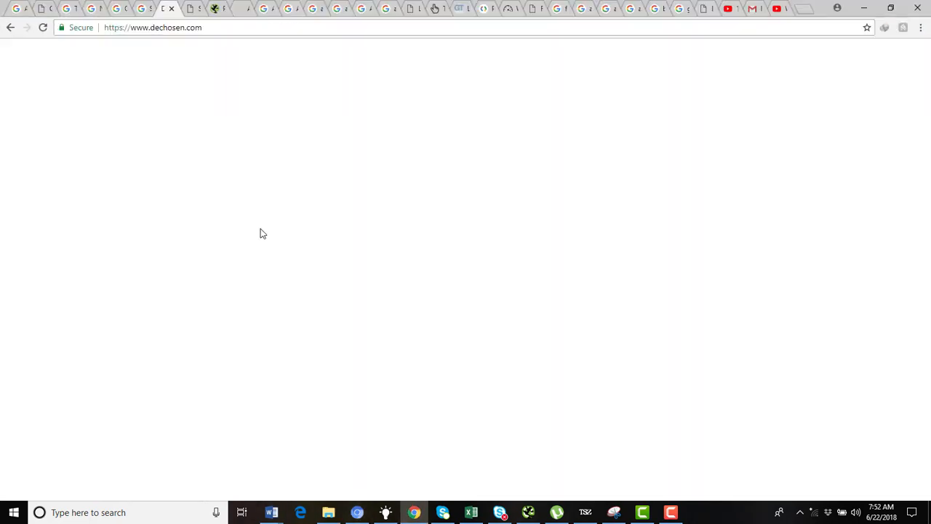
pyautogui.click(366, 515)
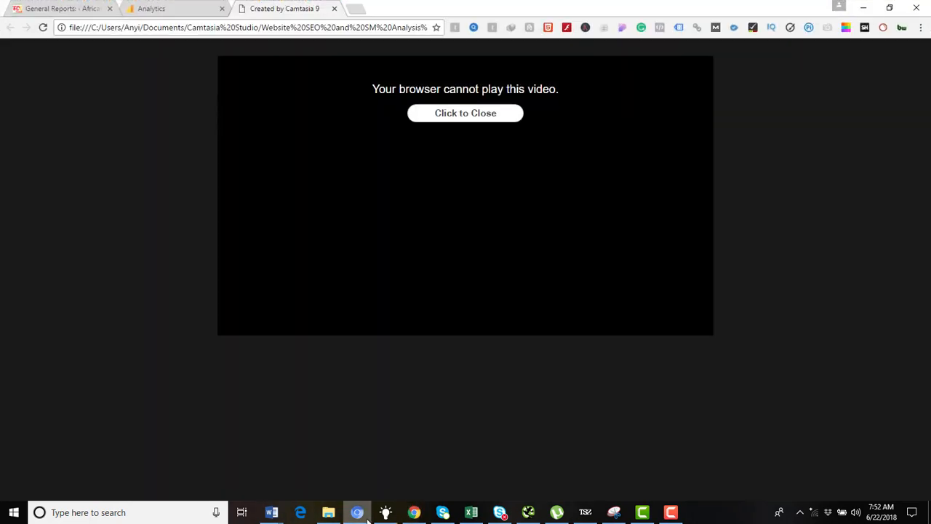
pyautogui.click(165, 9)
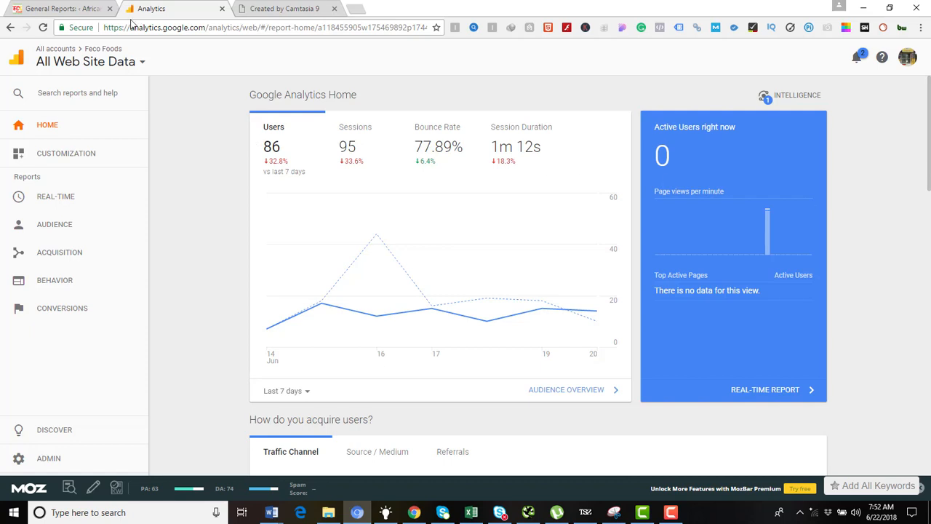
pyautogui.click(64, 9)
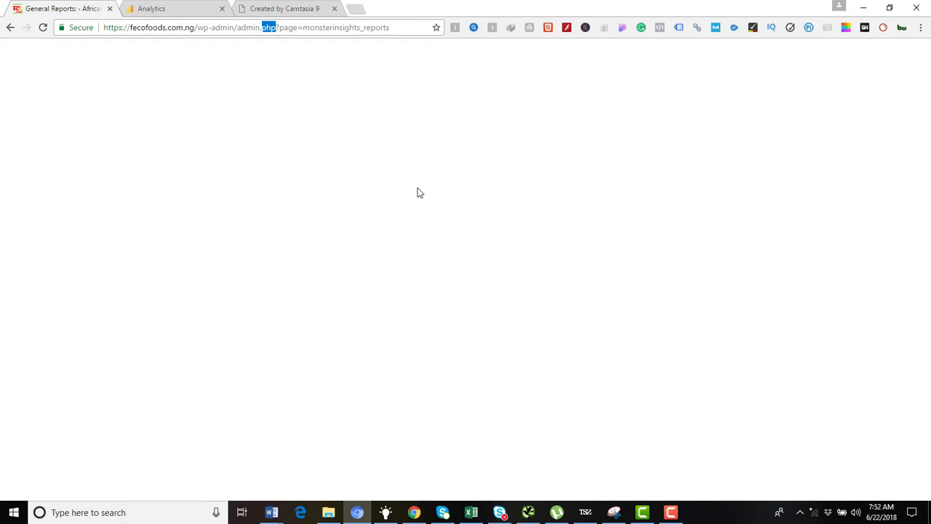
pyautogui.click(173, 10)
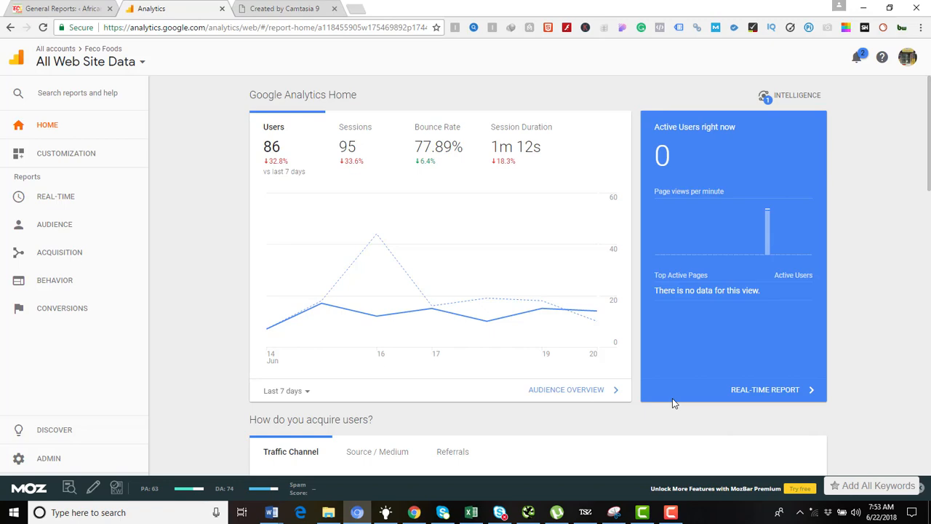
pyautogui.click(360, 517)
pyautogui.click(361, 517)
pyautogui.click(361, 517)
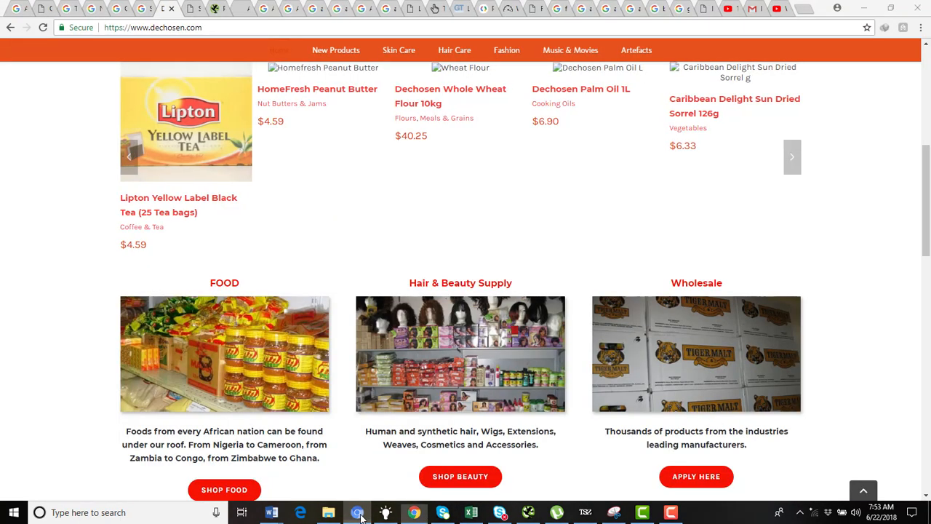
pyautogui.click(361, 517)
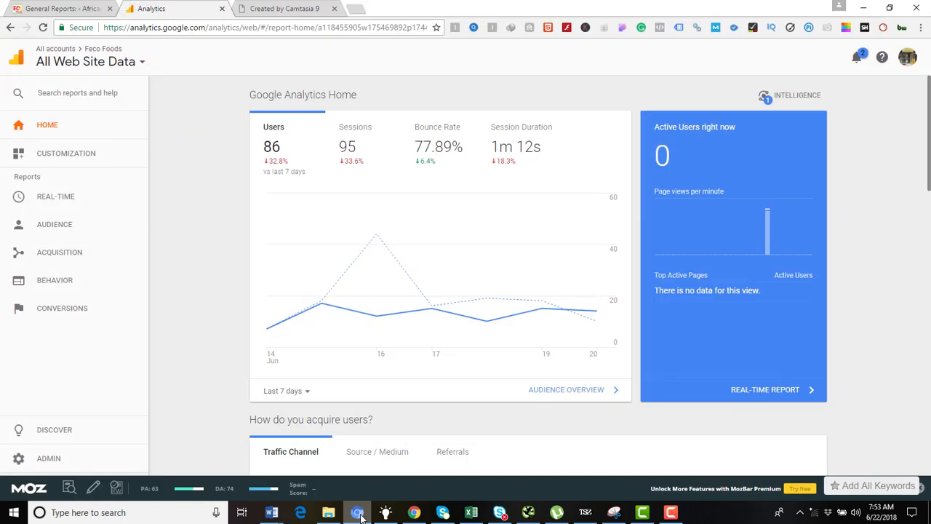
# Review the Feco Foods Analytics overview: traffic channels, active users, visit times, countries, devices and visited pages
pyautogui.click(47, 8)
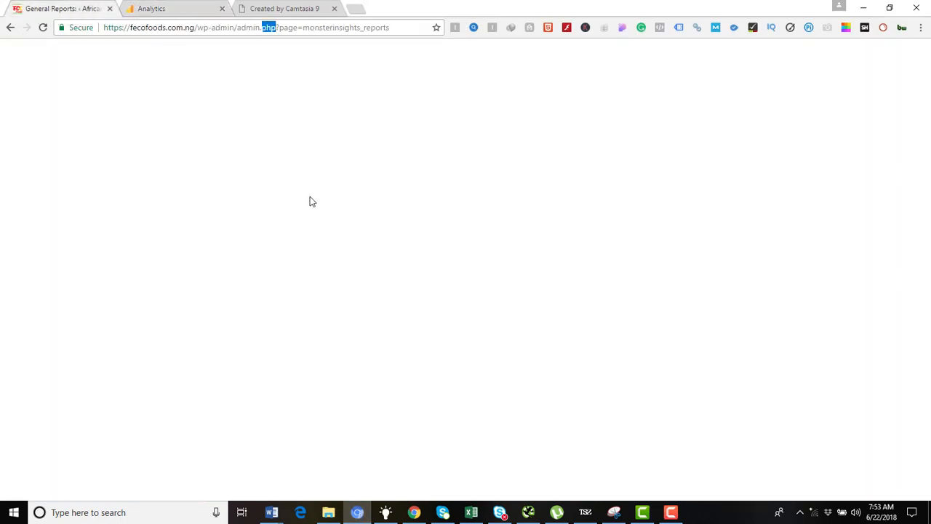
pyautogui.click(164, 7)
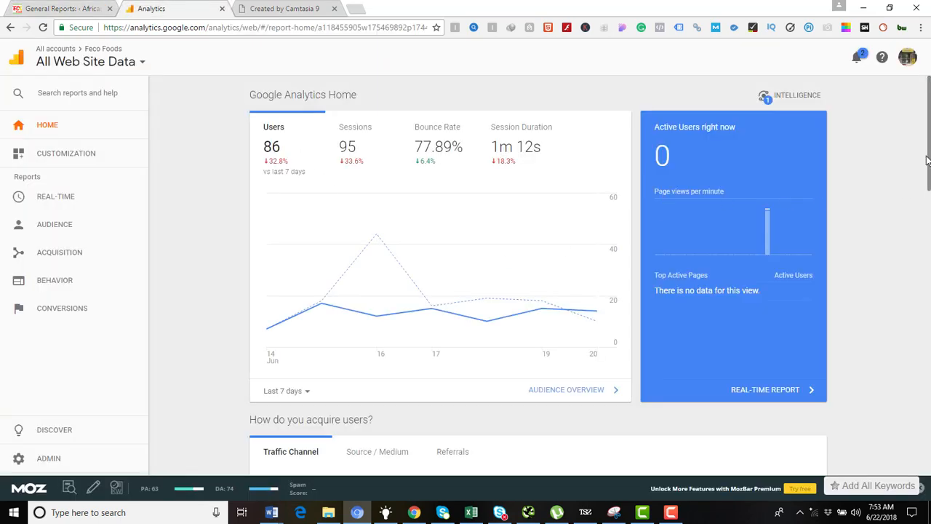
pyautogui.click(929, 209)
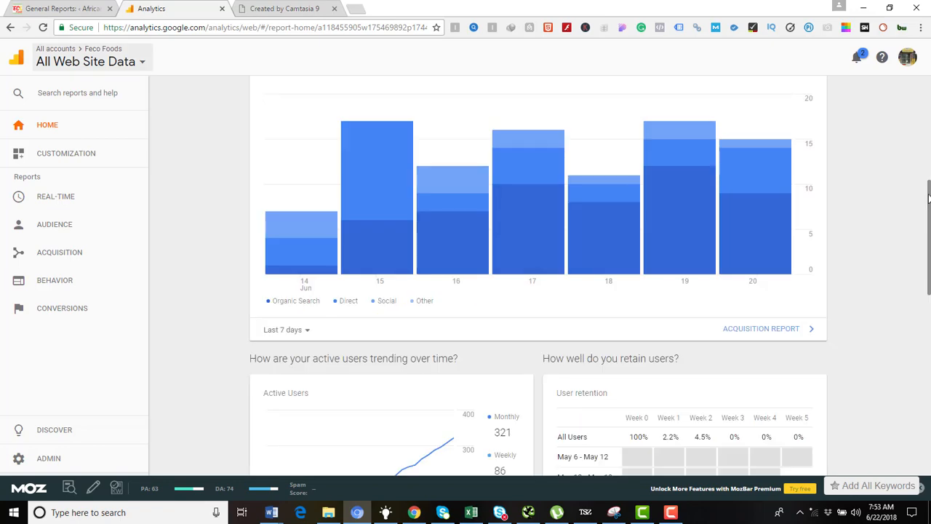
pyautogui.moveTo(929, 207); pyautogui.dragTo(929, 366)
pyautogui.click(928, 378)
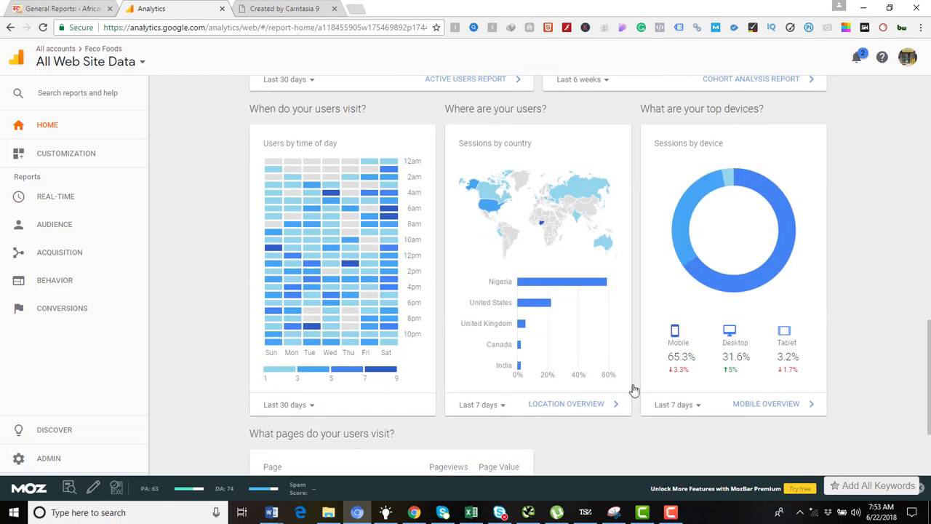
pyautogui.moveTo(930, 379); pyautogui.dragTo(346, 393)
pyautogui.moveTo(929, 384); pyautogui.dragTo(929, 440)
pyautogui.scroll(-1, 293, 357)
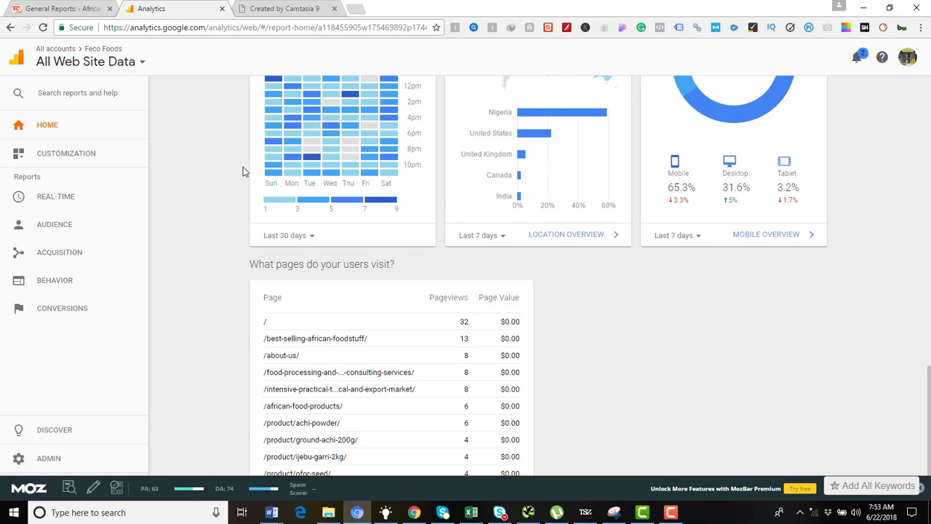
# Review the Feco Foods site's general reports: sessions, new versus returning visitors, device breakdown, top countries and referrals
pyautogui.click(65, 8)
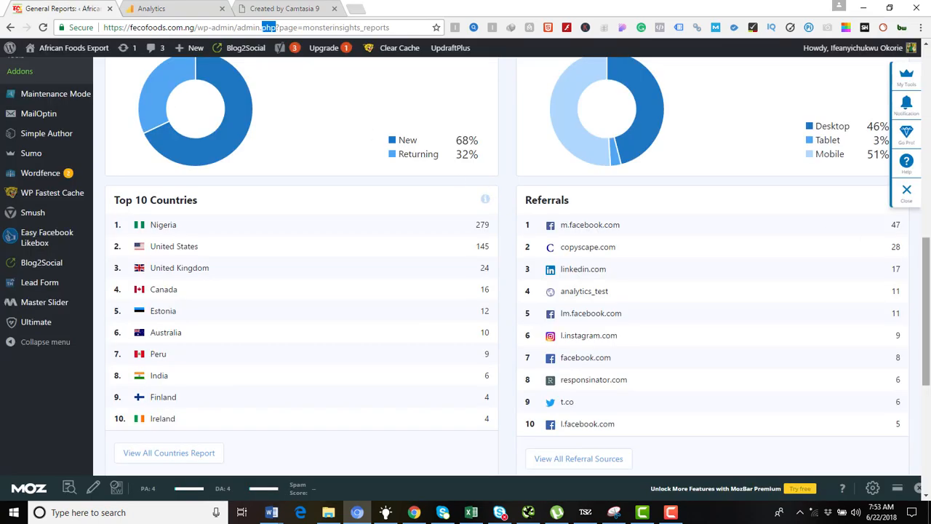
pyautogui.moveTo(929, 327); pyautogui.dragTo(929, 260)
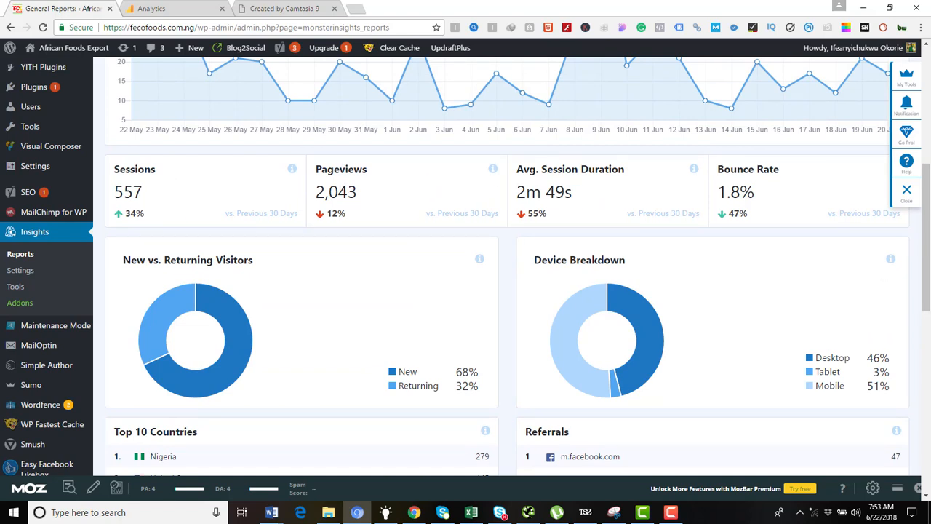
pyautogui.moveTo(928, 256); pyautogui.dragTo(929, 323)
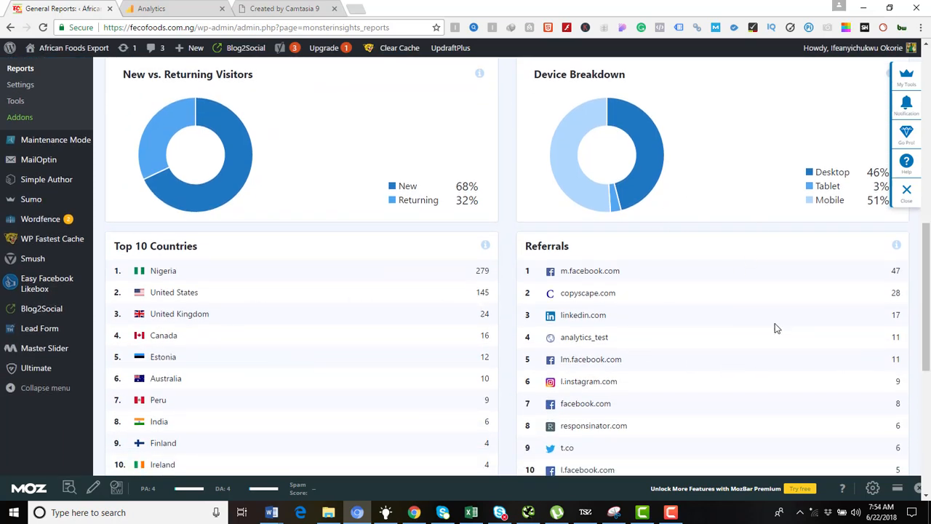
# Check the full top ten countries and referrals lists in the general reports and return to the audit browser window
pyautogui.scroll(-1, 696, 314)
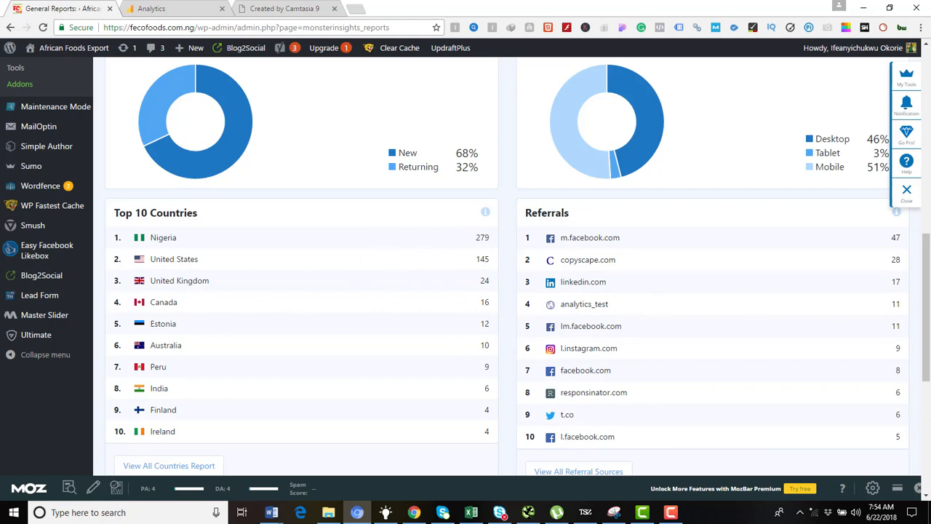
pyautogui.moveTo(925, 324); pyautogui.dragTo(916, 149)
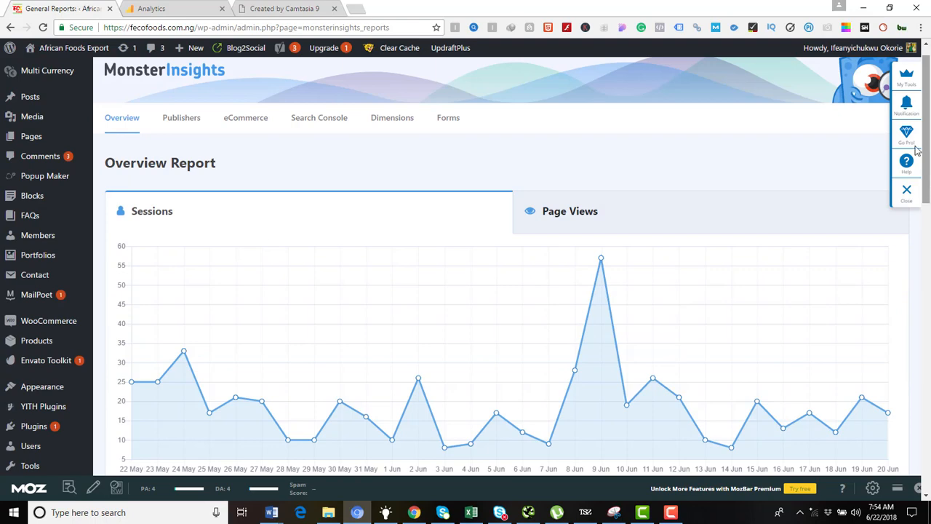
pyautogui.click(863, 8)
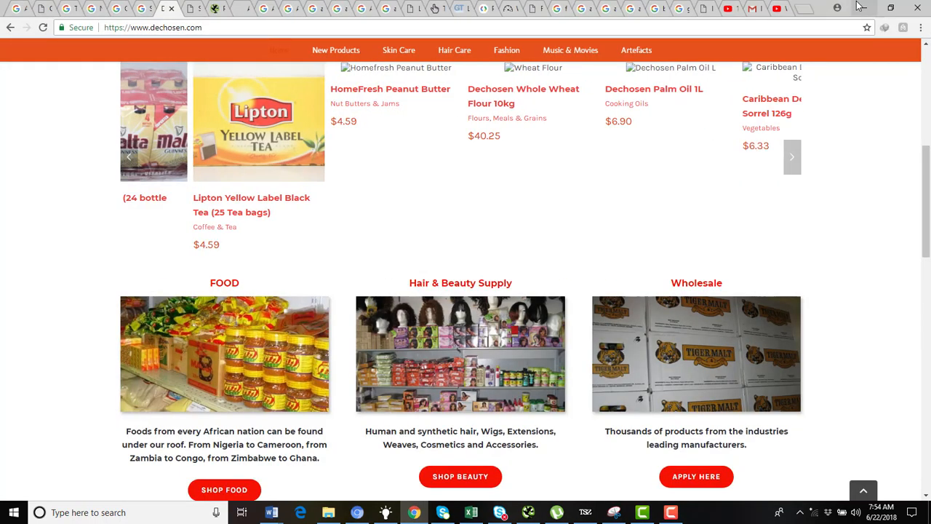
# Bring up Okotek's Digital Marketing Pricing Packages page and examine the tasks listed under Free Website SEO and SMO Analysis
pyautogui.click(704, 9)
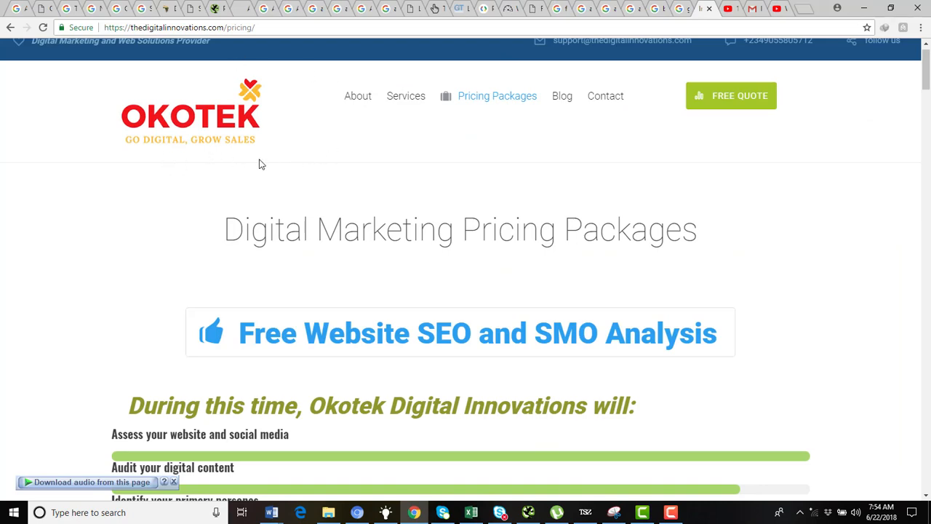
pyautogui.moveTo(926, 91); pyautogui.dragTo(928, 114)
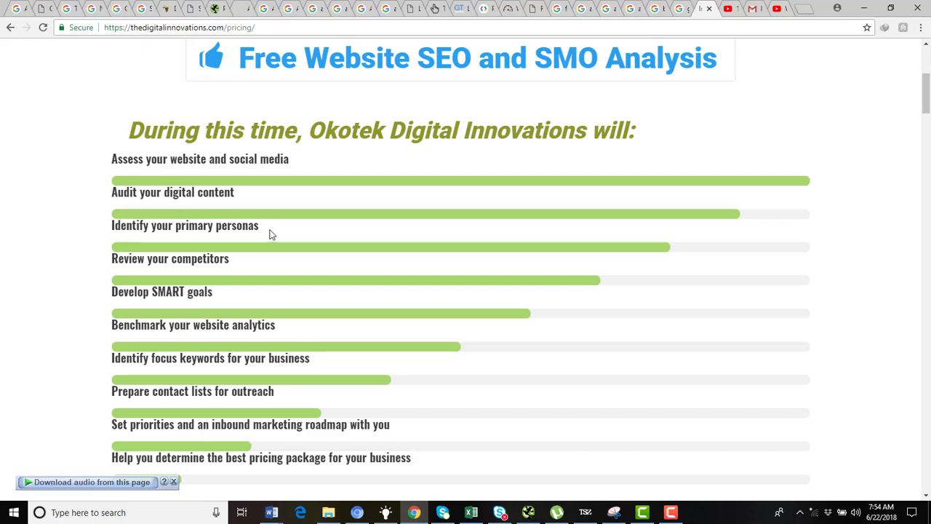
pyautogui.moveTo(267, 233); pyautogui.dragTo(188, 231)
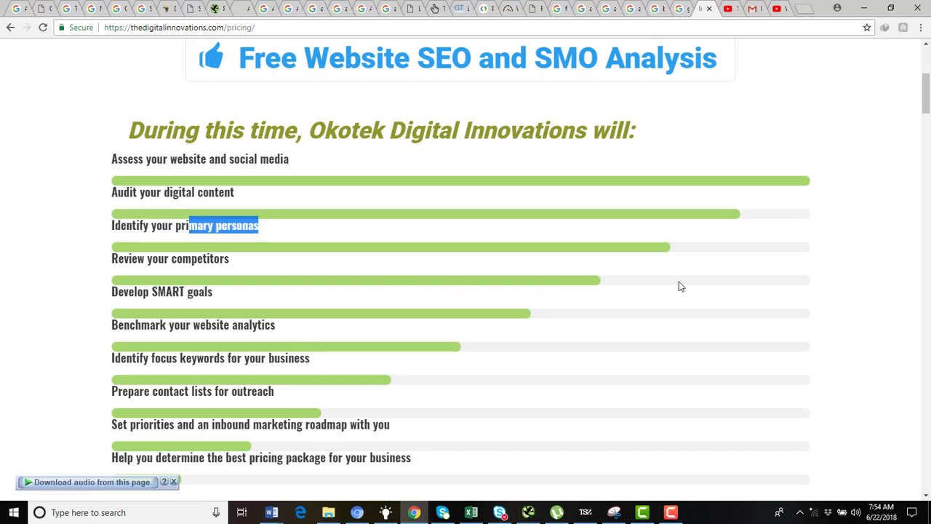
pyautogui.click(841, 260)
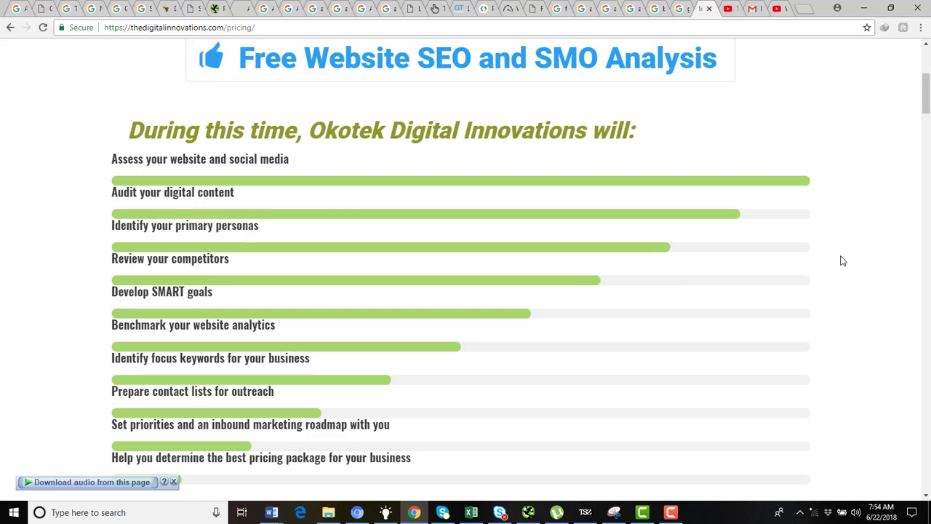